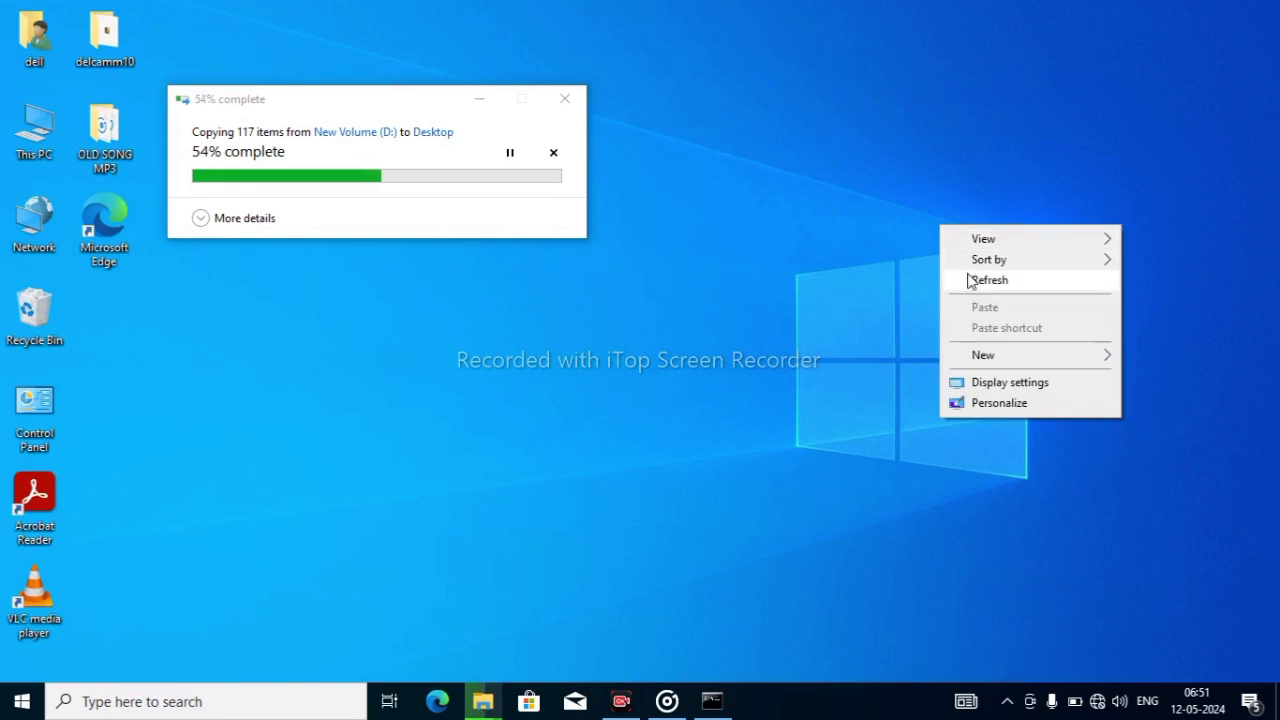
# Step: Refresh the desktop and move the delcamm10 folder to an empty area near the middle of the desktop
pyautogui.click(968, 280)
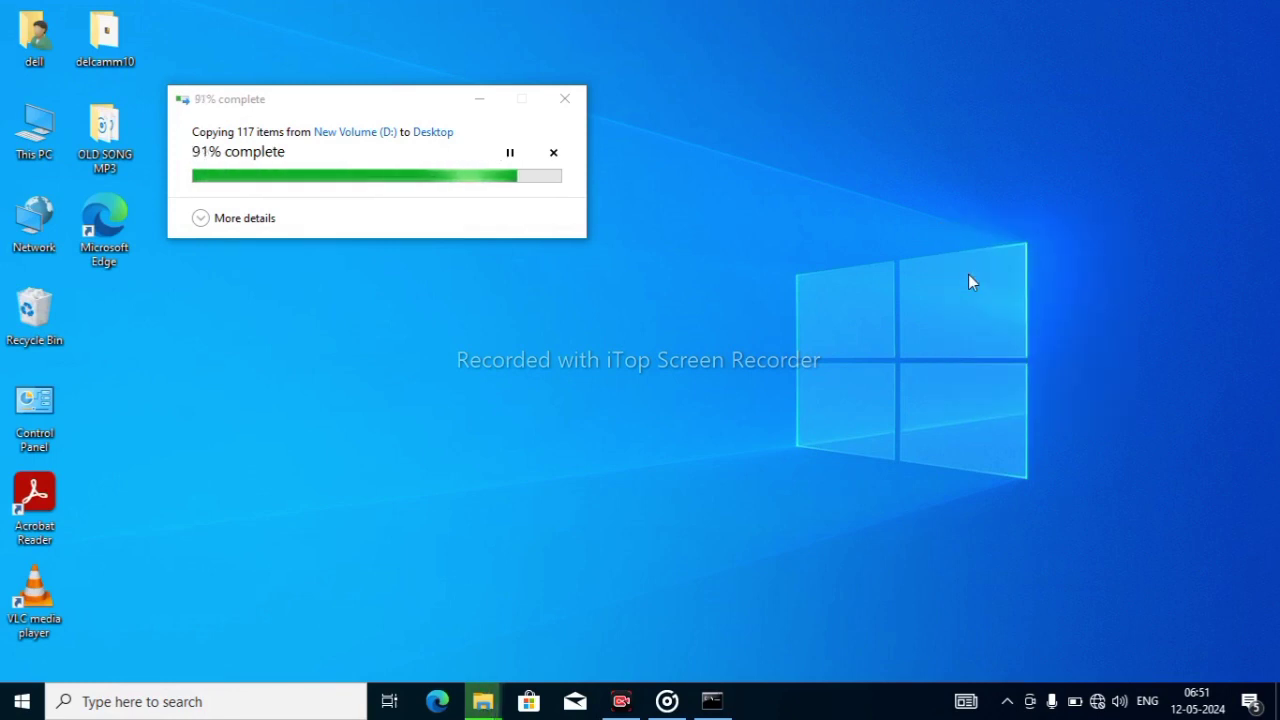
pyautogui.rightClick(754, 249)
pyautogui.click(786, 295)
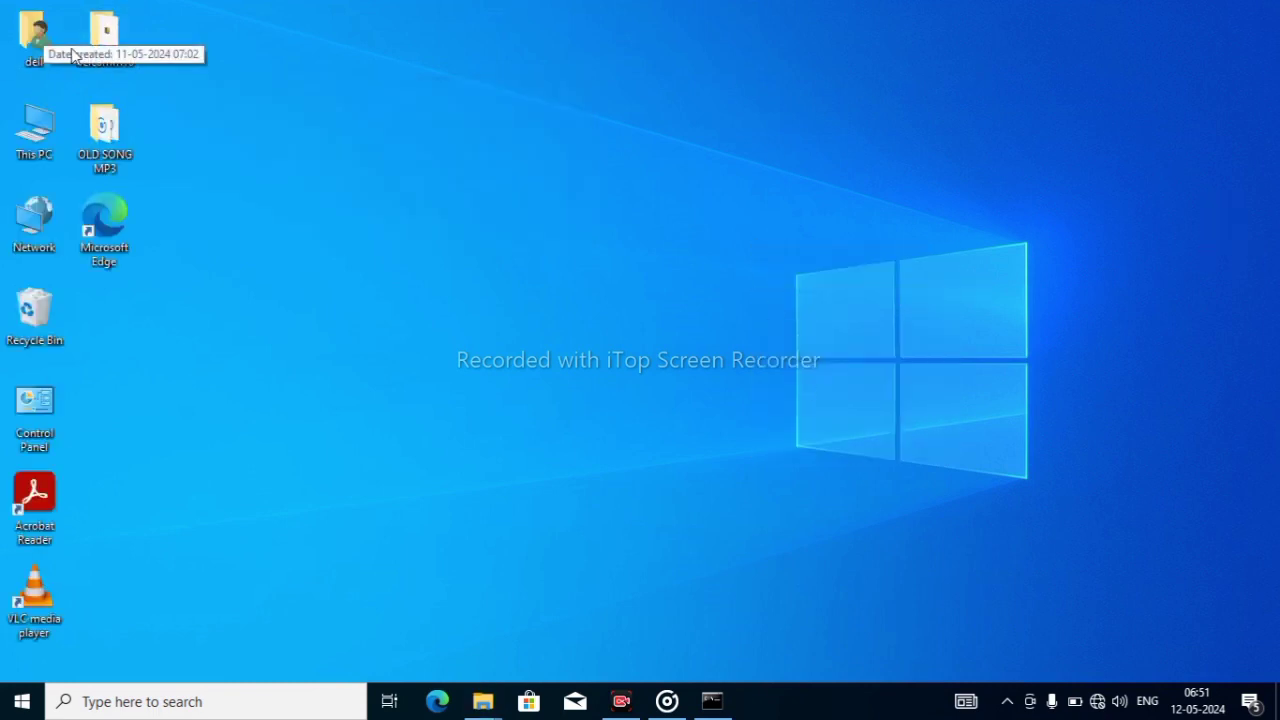
pyautogui.moveTo(105, 35); pyautogui.dragTo(597, 222)
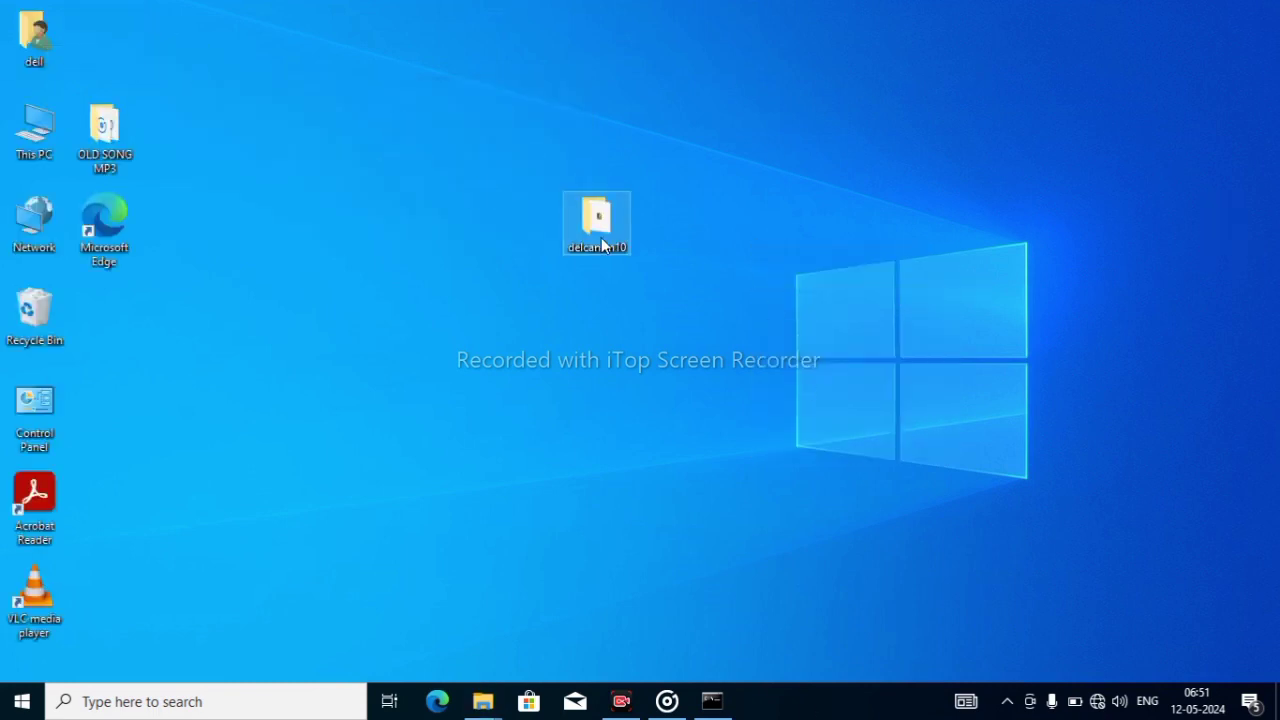
# Step: Check the real-time protection setting in the Windows Security virus and threat protection settings and close Windows Security
pyautogui.click(1007, 700)
pyautogui.click(990, 664)
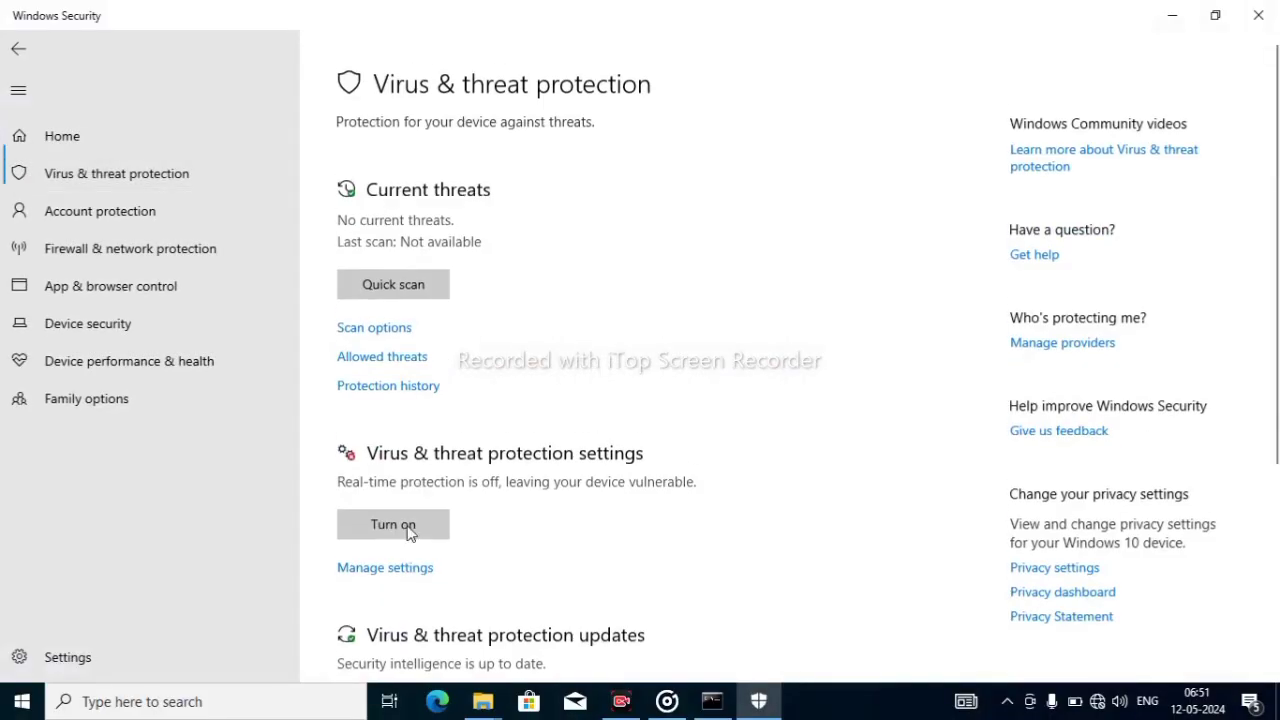
pyautogui.click(412, 556)
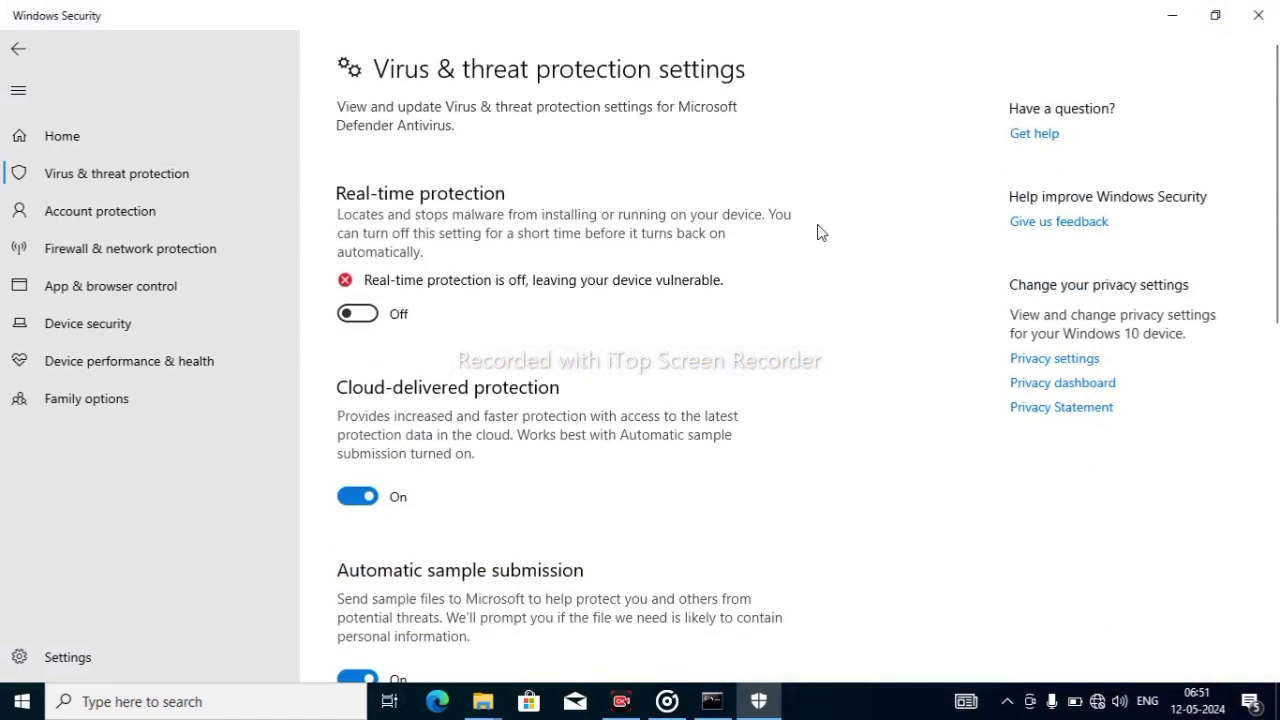
pyautogui.click(352, 316)
pyautogui.click(1258, 15)
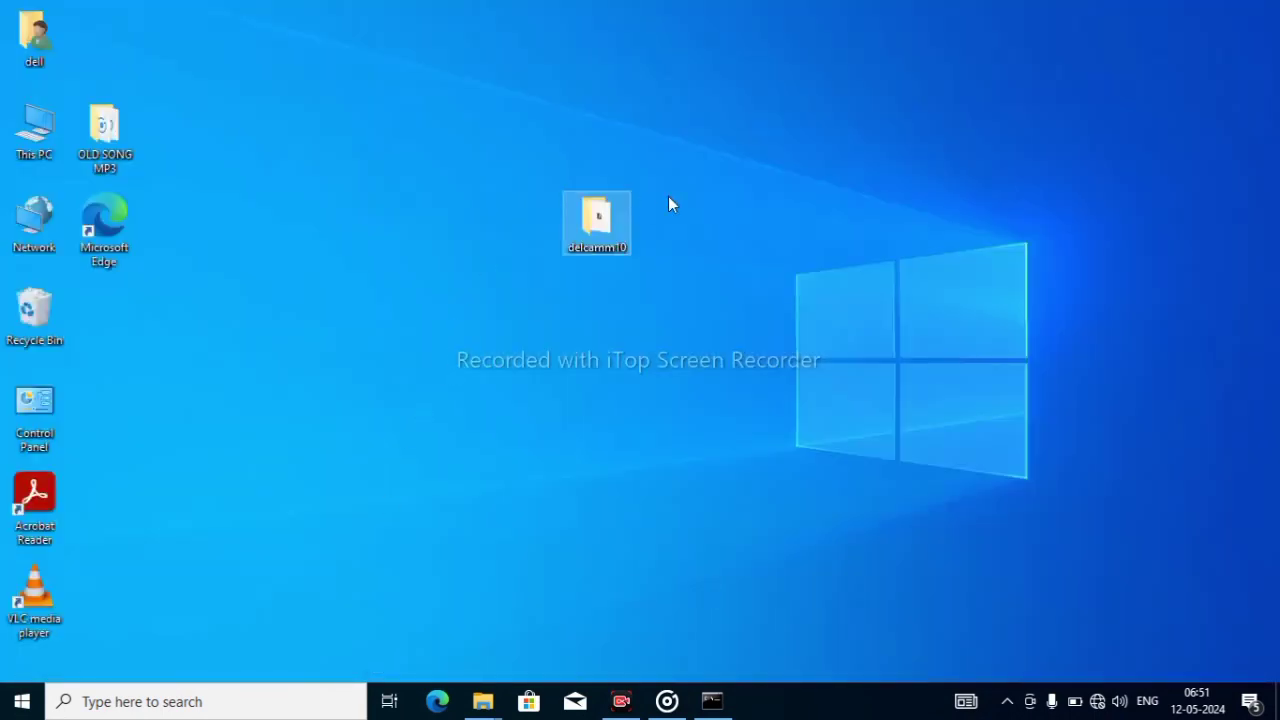
# Step: Launch the PM10006_SP5_Full_201002 installer from the PowerMill folder inside delcamm10 and minimize the folder window
pyautogui.doubleClick(612, 221)
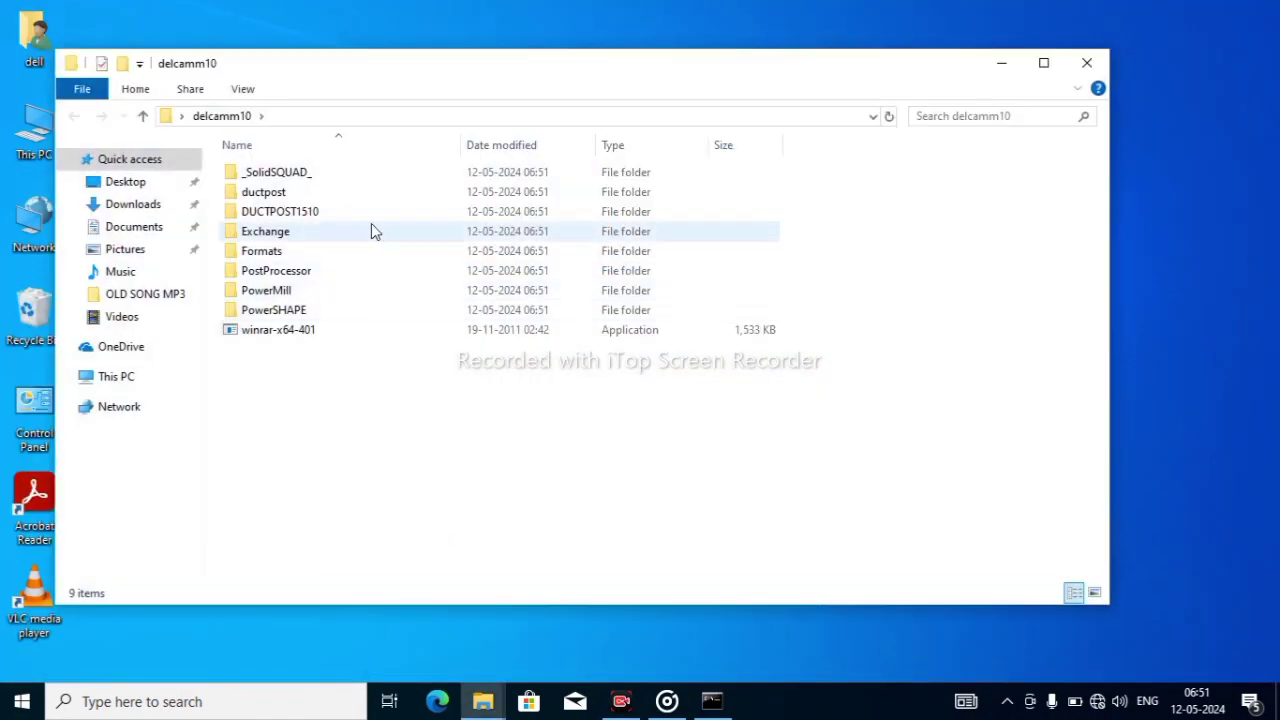
pyautogui.doubleClick(366, 292)
pyautogui.click(310, 174)
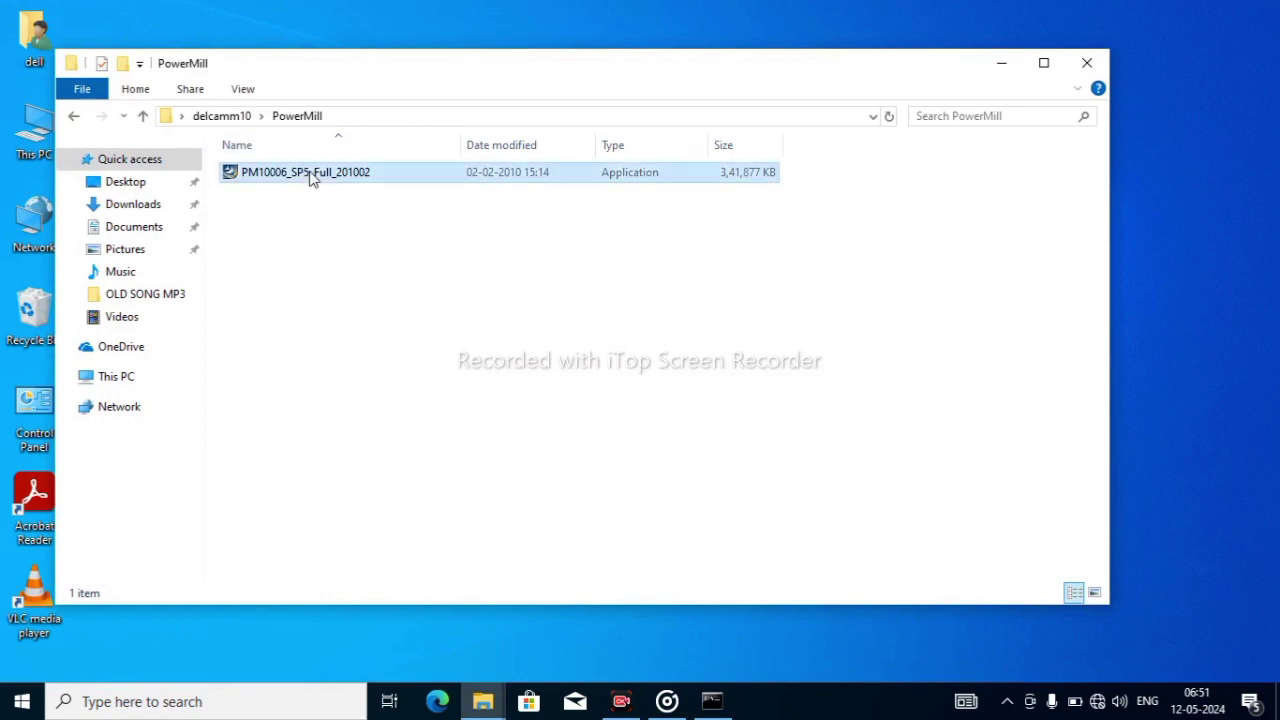
pyautogui.doubleClick(310, 174)
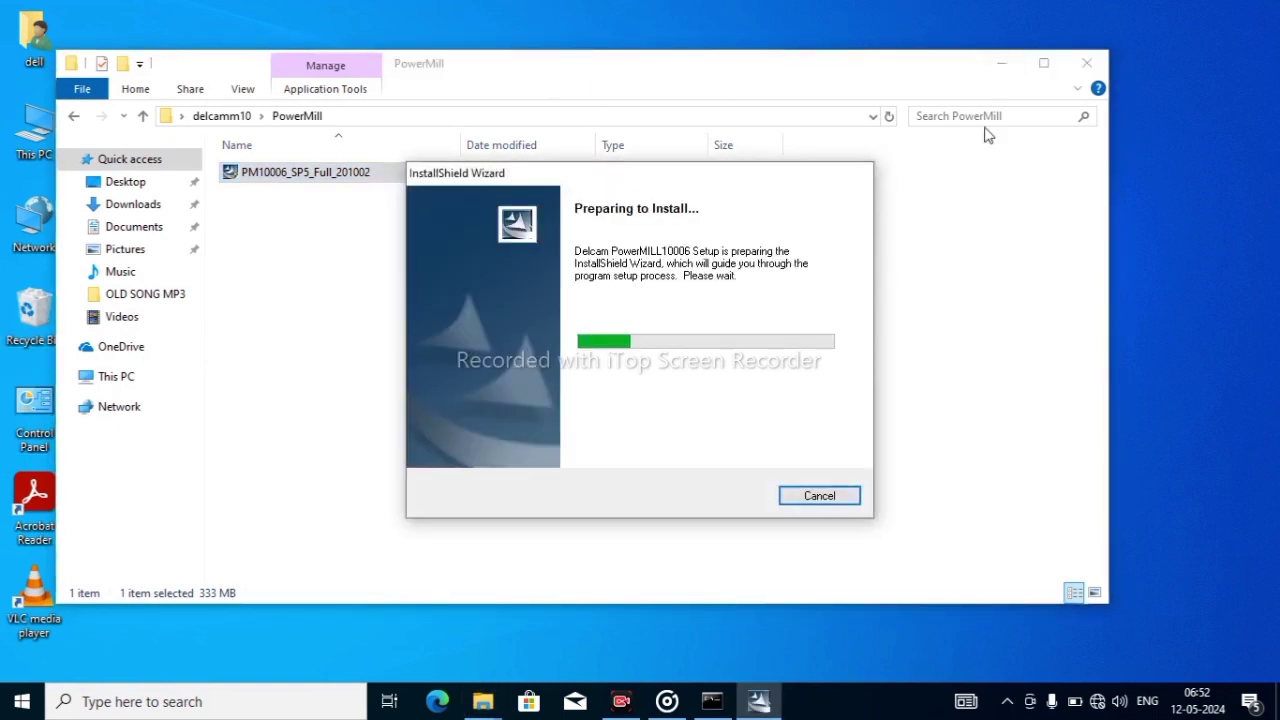
pyautogui.click(1002, 66)
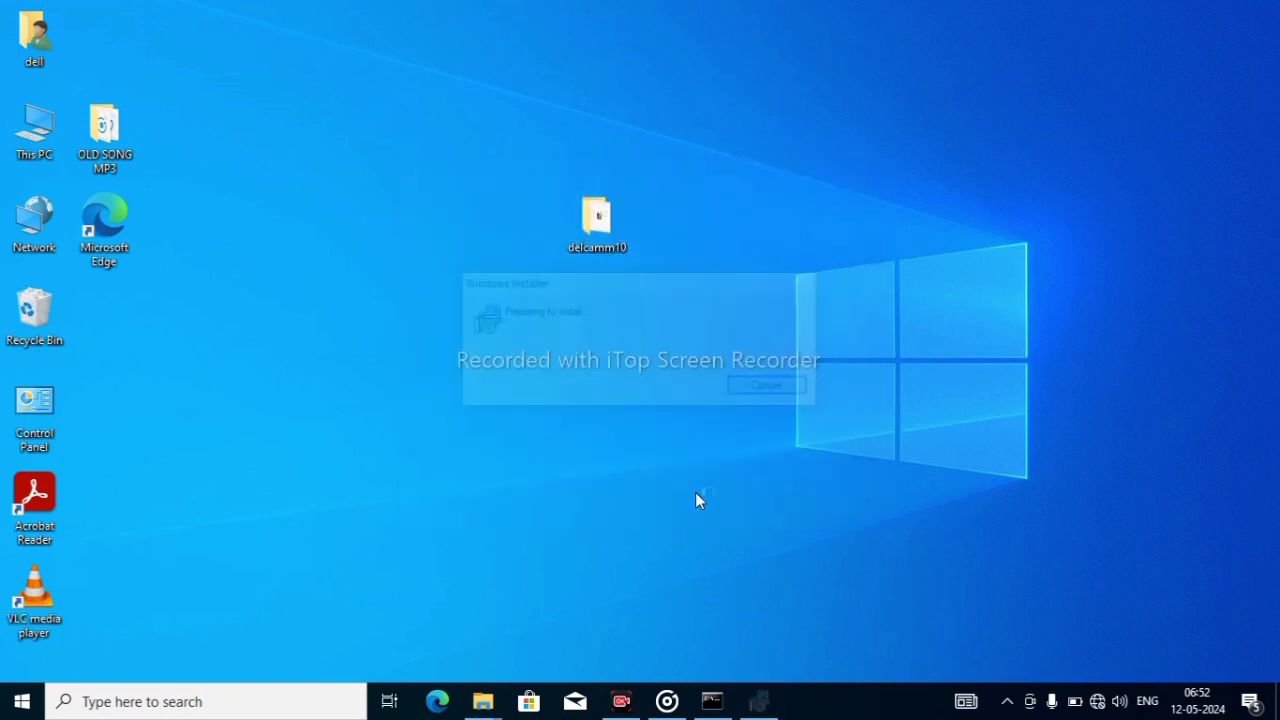
# Step: Install Delcam PowerMILL10006 by accepting the license agreement and keeping the default options, and decline the system restart
pyautogui.click(731, 499)
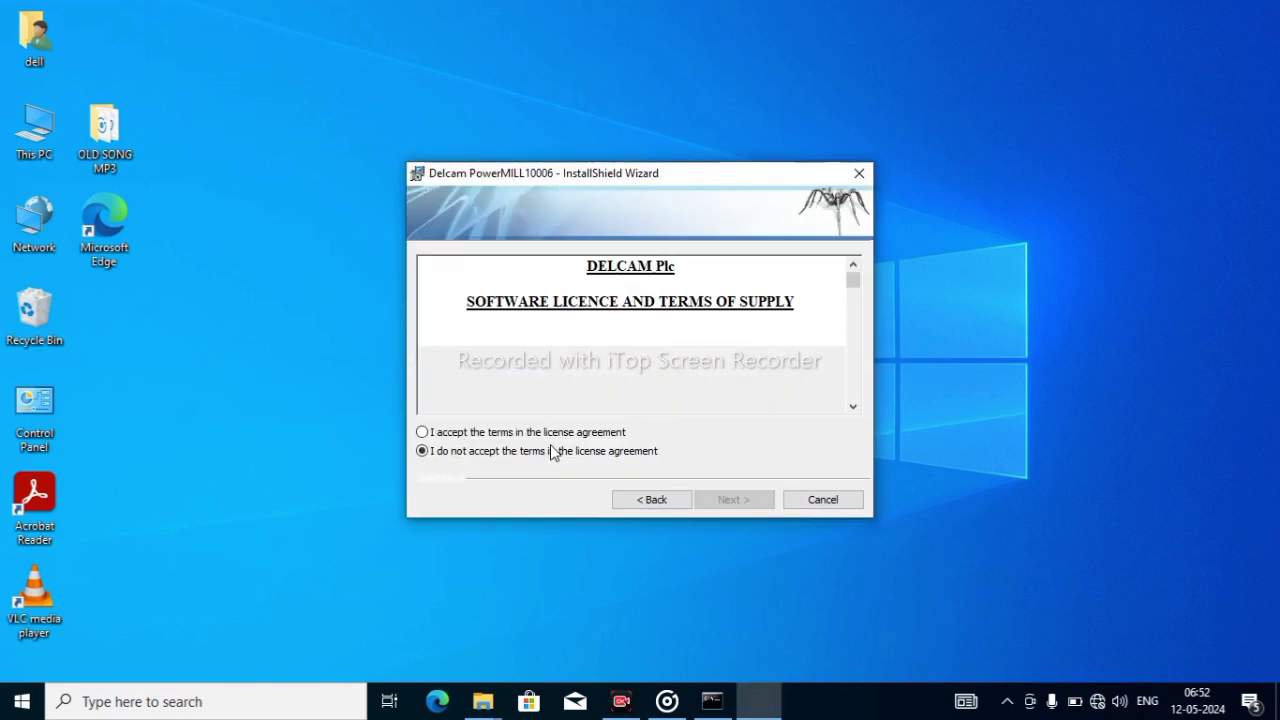
pyautogui.click(463, 435)
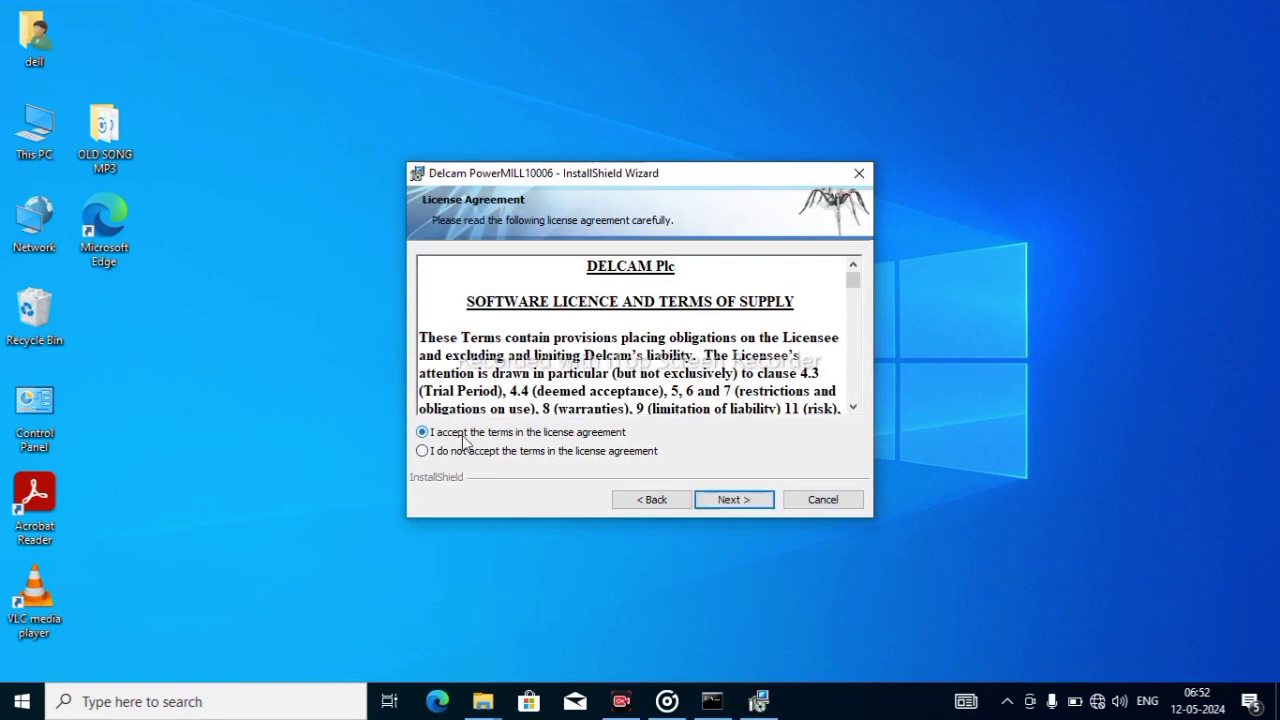
pyautogui.click(722, 500)
pyautogui.click(719, 499)
pyautogui.click(719, 500)
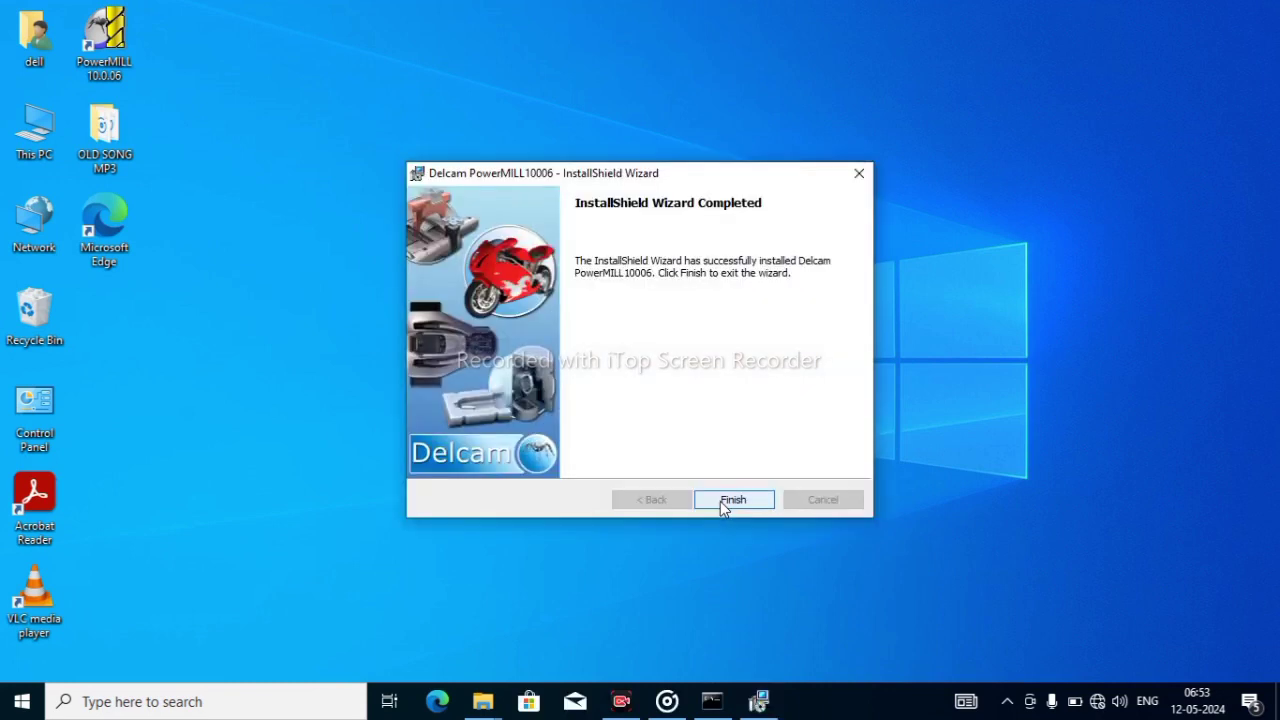
pyautogui.click(724, 501)
pyautogui.click(713, 181)
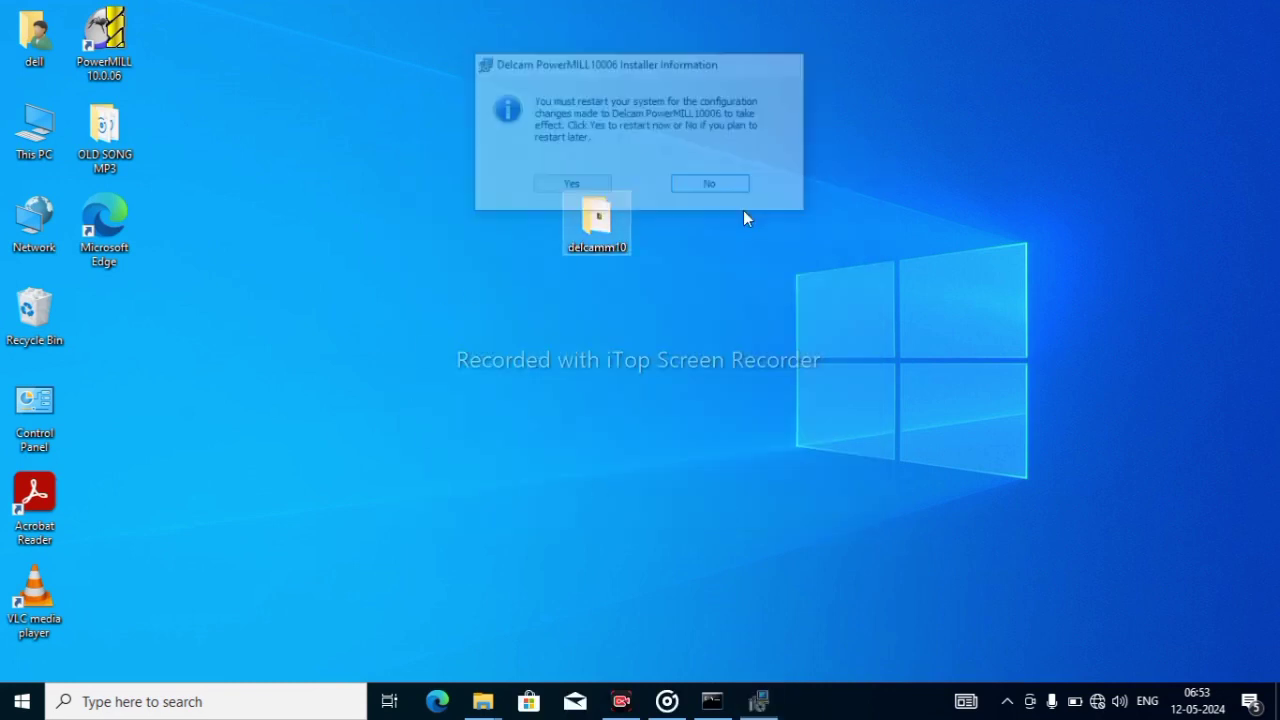
# Step: Refresh the desktop and copy the device name from this PC's About page
pyautogui.rightClick(362, 262)
pyautogui.click(393, 318)
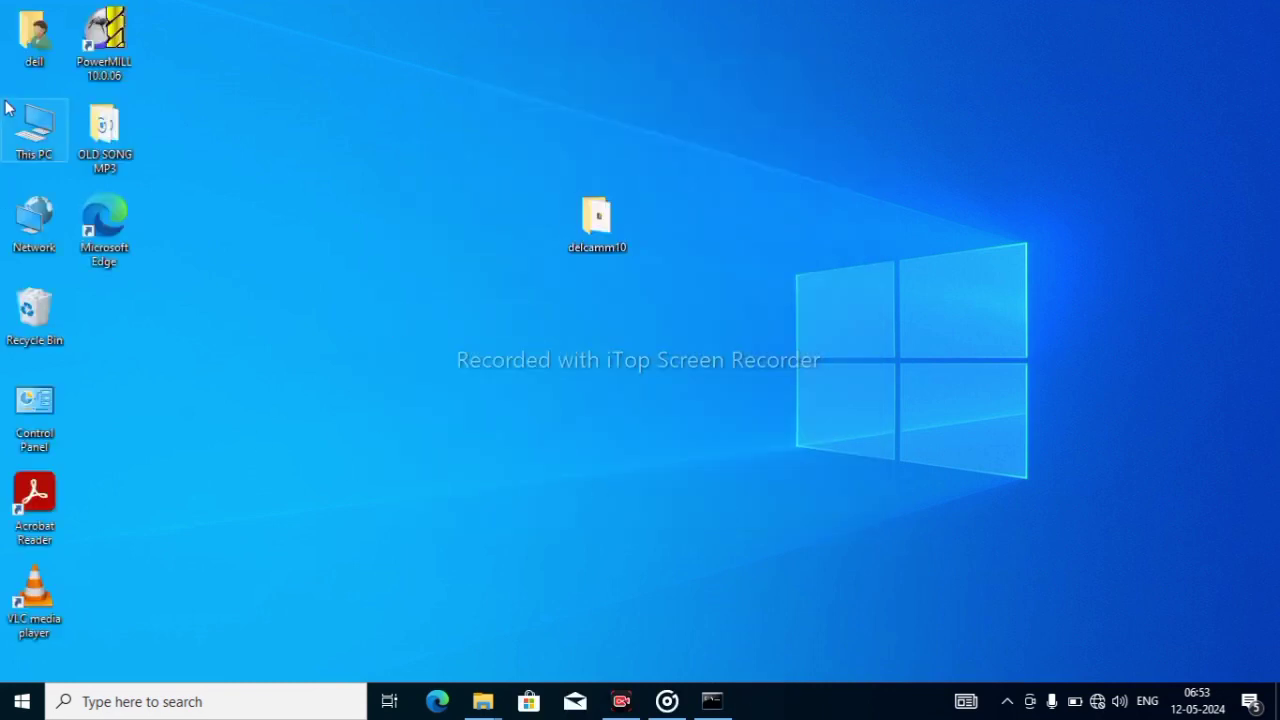
pyautogui.rightClick(24, 138)
pyautogui.click(126, 362)
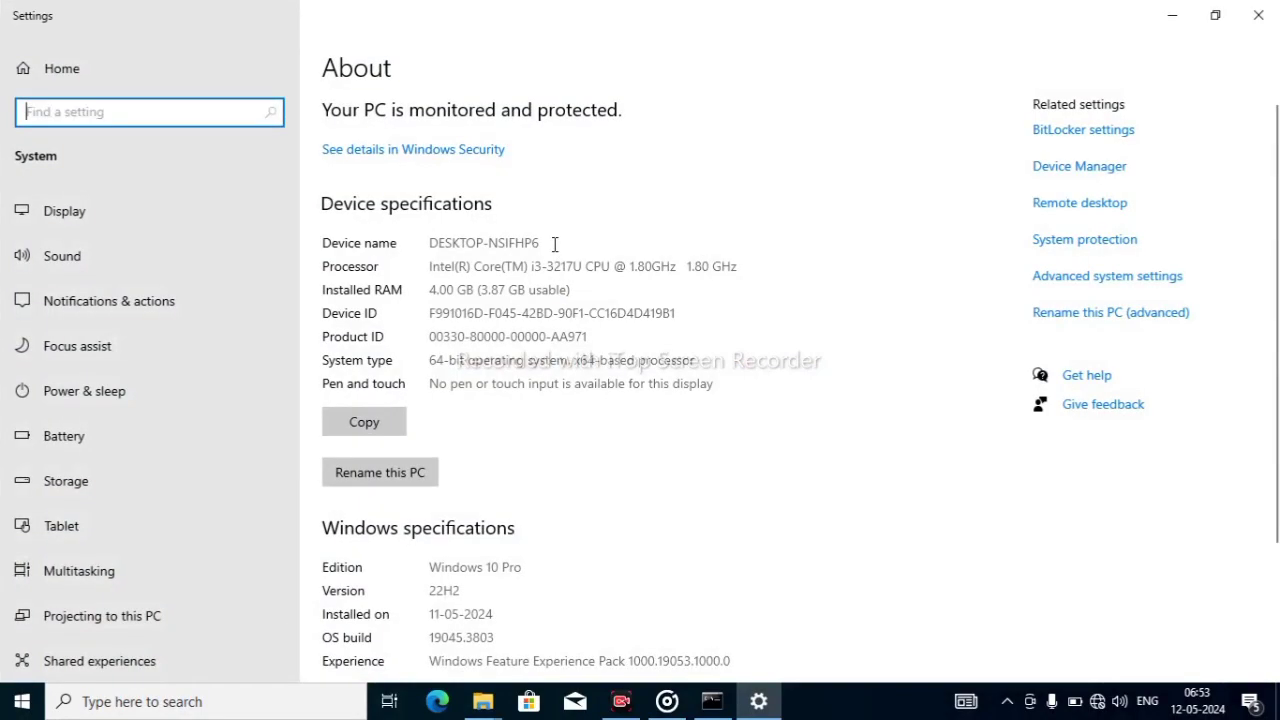
pyautogui.moveTo(551, 243); pyautogui.dragTo(427, 258)
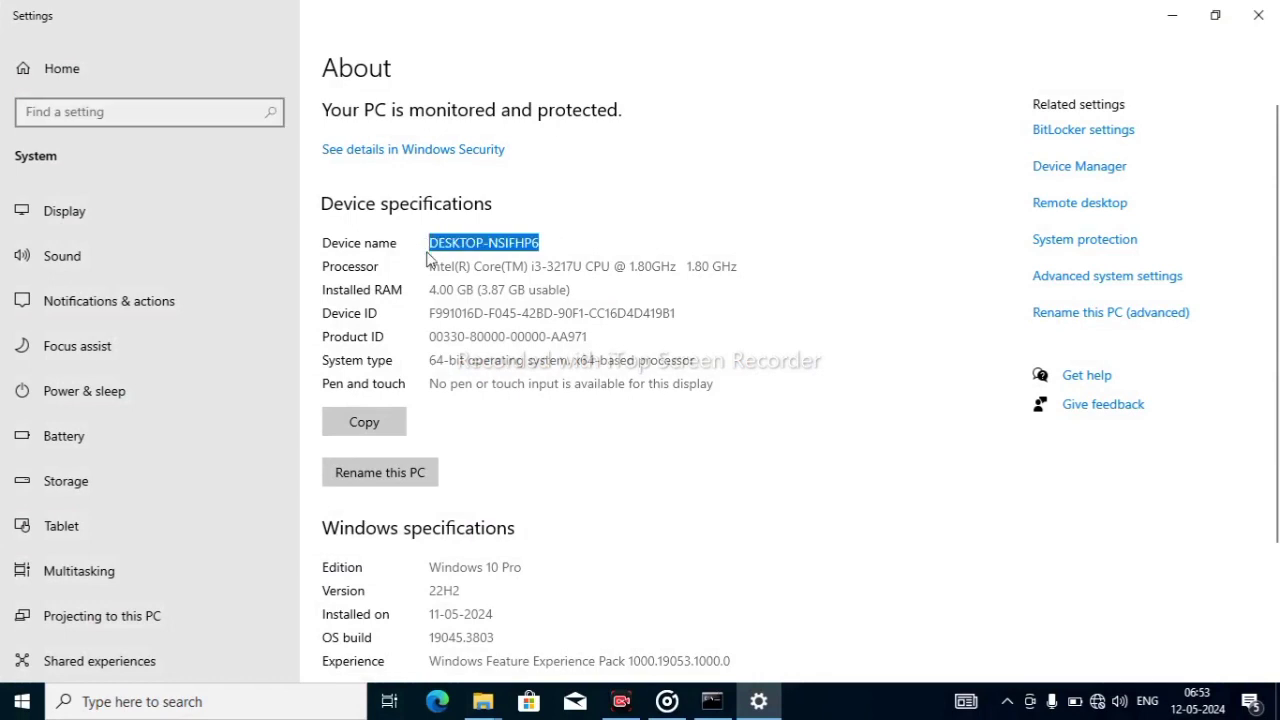
pyautogui.rightClick(474, 246)
pyautogui.click(495, 262)
# Step: Add a new system environment variable named DELCAM_LICENSE_FILE through the advanced system settings
pyautogui.click(1157, 277)
pyautogui.click(366, 393)
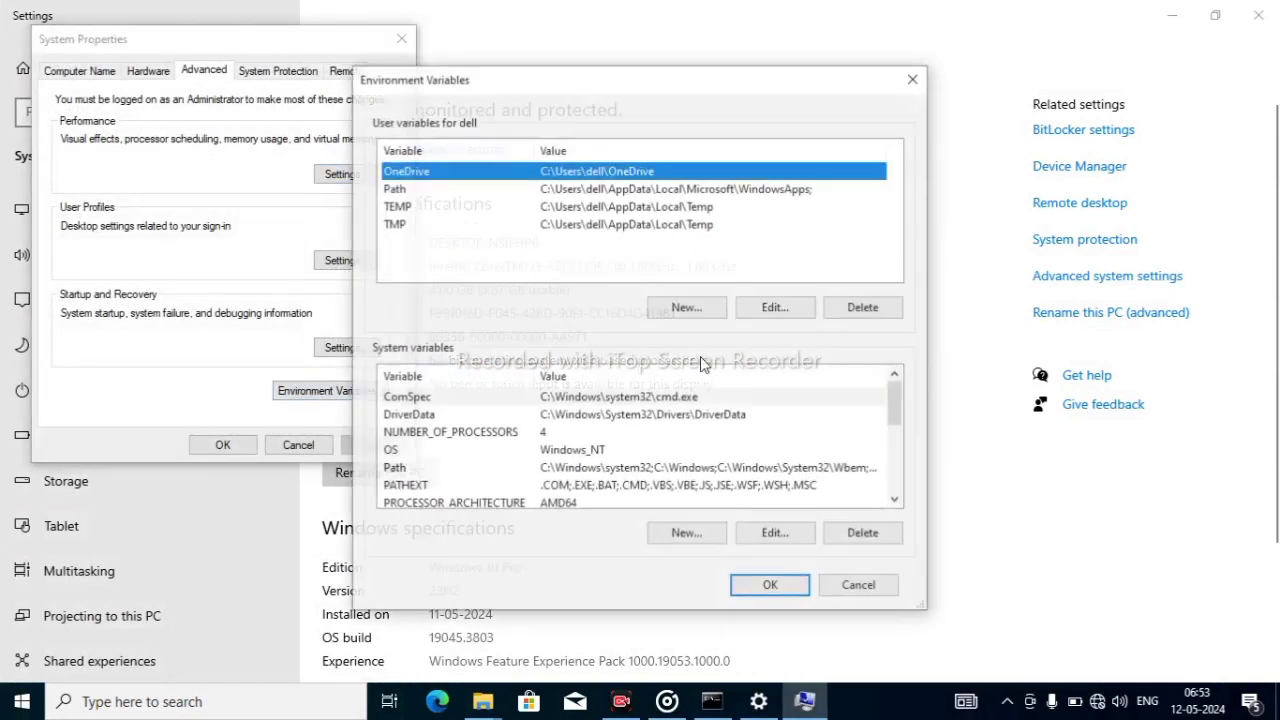
pyautogui.scroll(-3, 740, 478)
pyautogui.scroll(3, 700, 463)
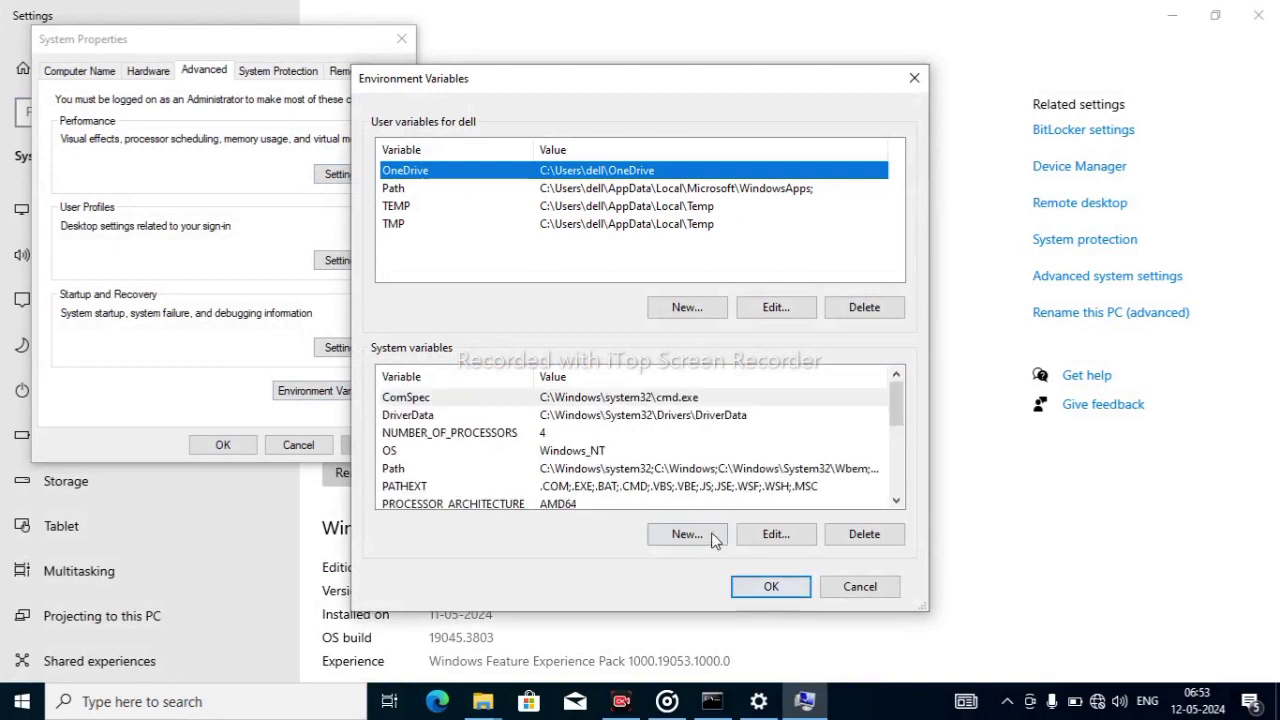
pyautogui.click(682, 533)
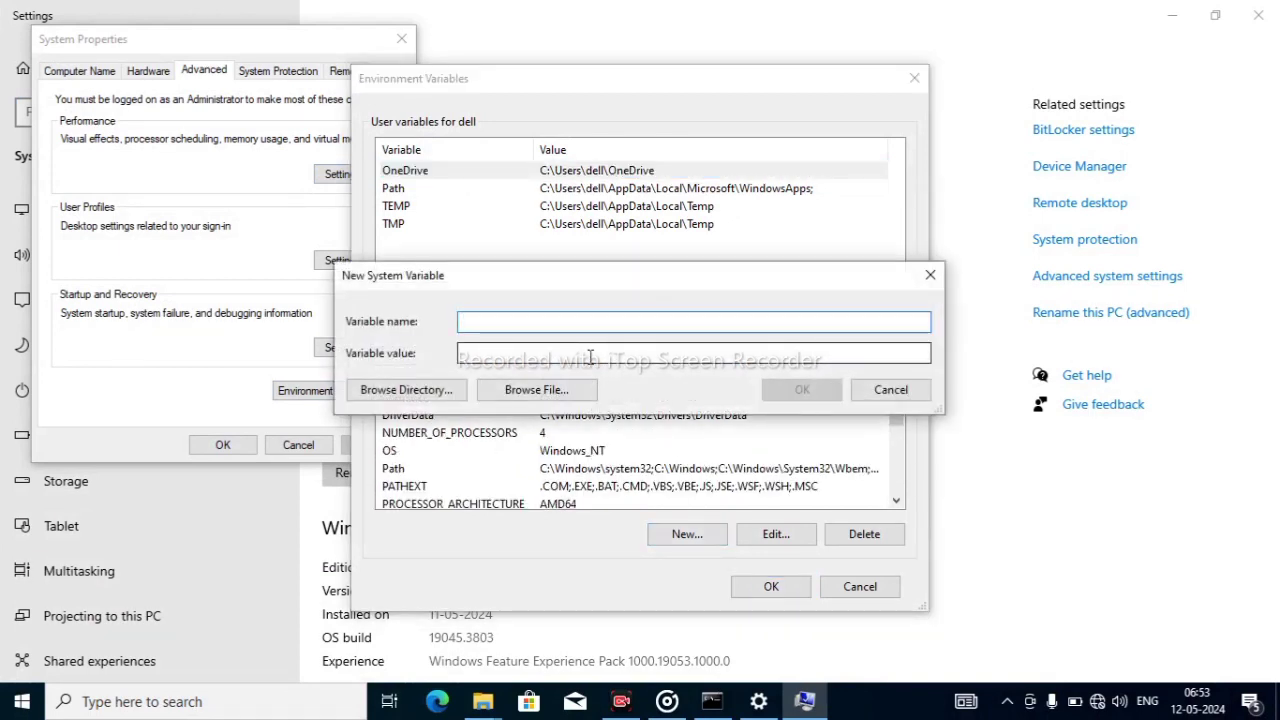
pyautogui.write('DELCAM_LICENSE_FILE')
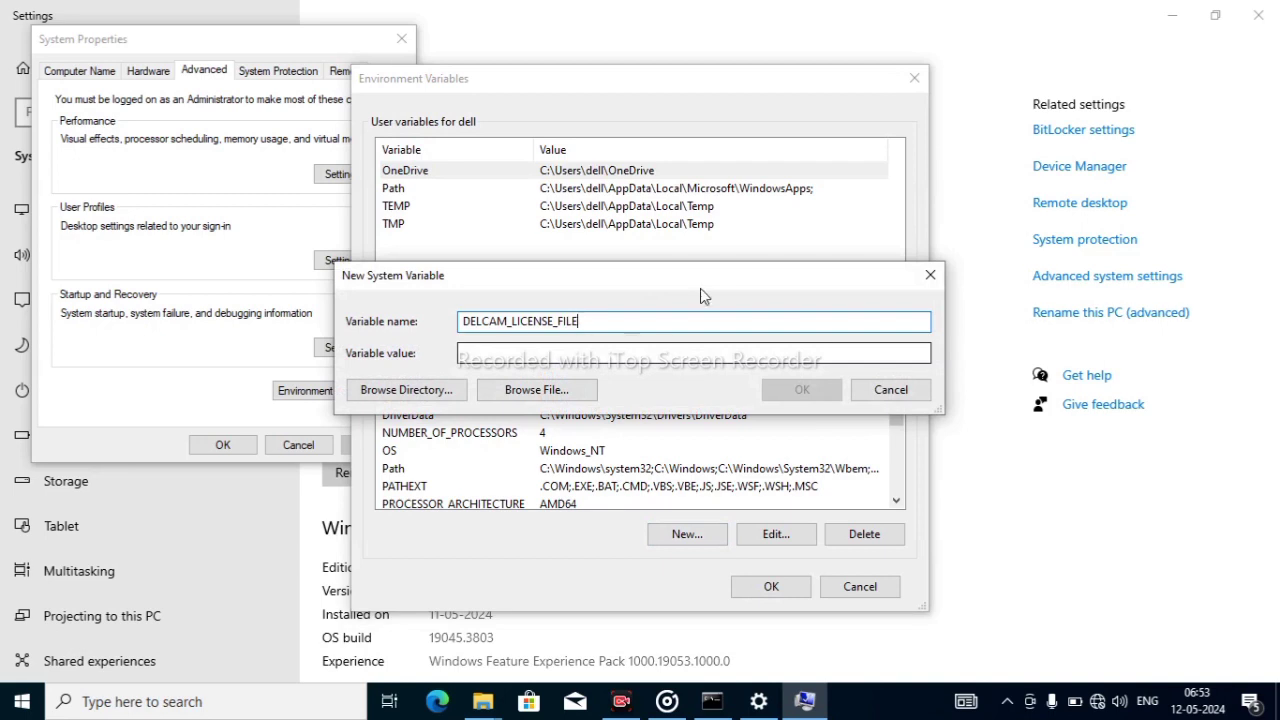
# Step: Set the new variable's value to 1700@DESKTOP-NSIFHP6, save the environment variables and close the system settings
pyautogui.click(668, 353)
pyautogui.write('17')
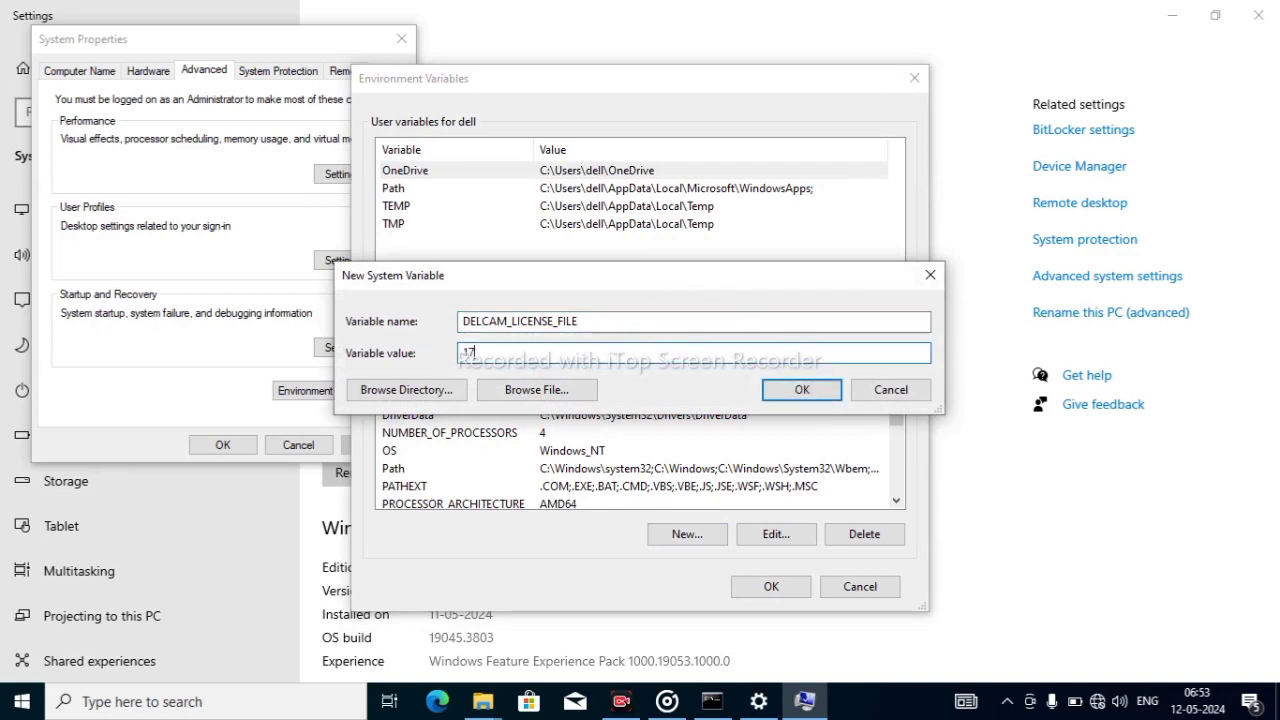
pyautogui.write('00@')
pyautogui.hotkey('ctrl', 'v')
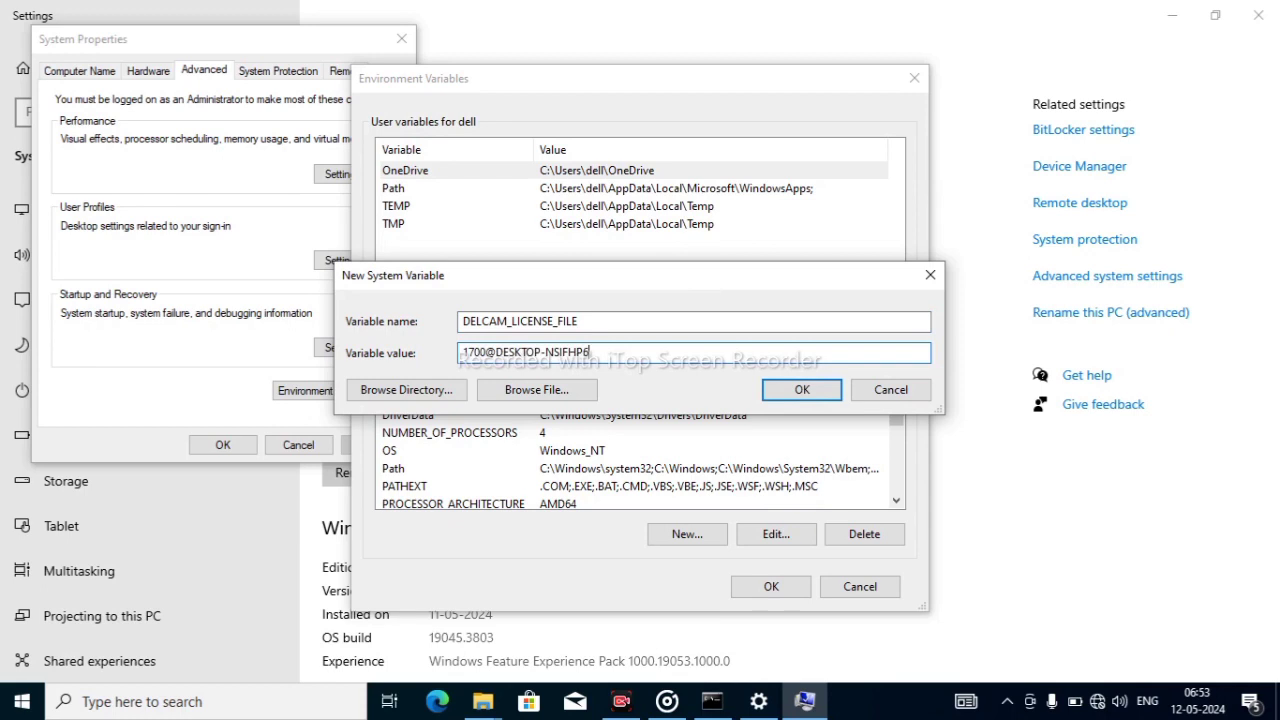
pyautogui.click(802, 389)
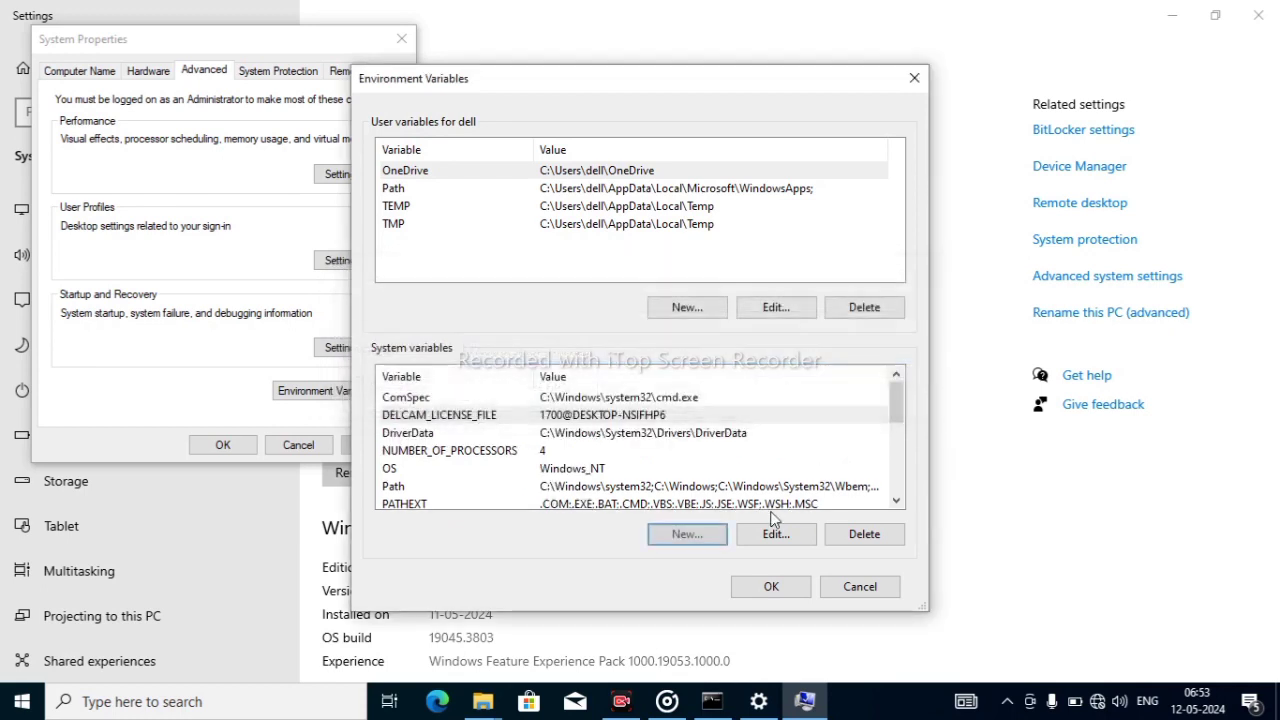
pyautogui.click(768, 587)
pyautogui.click(223, 445)
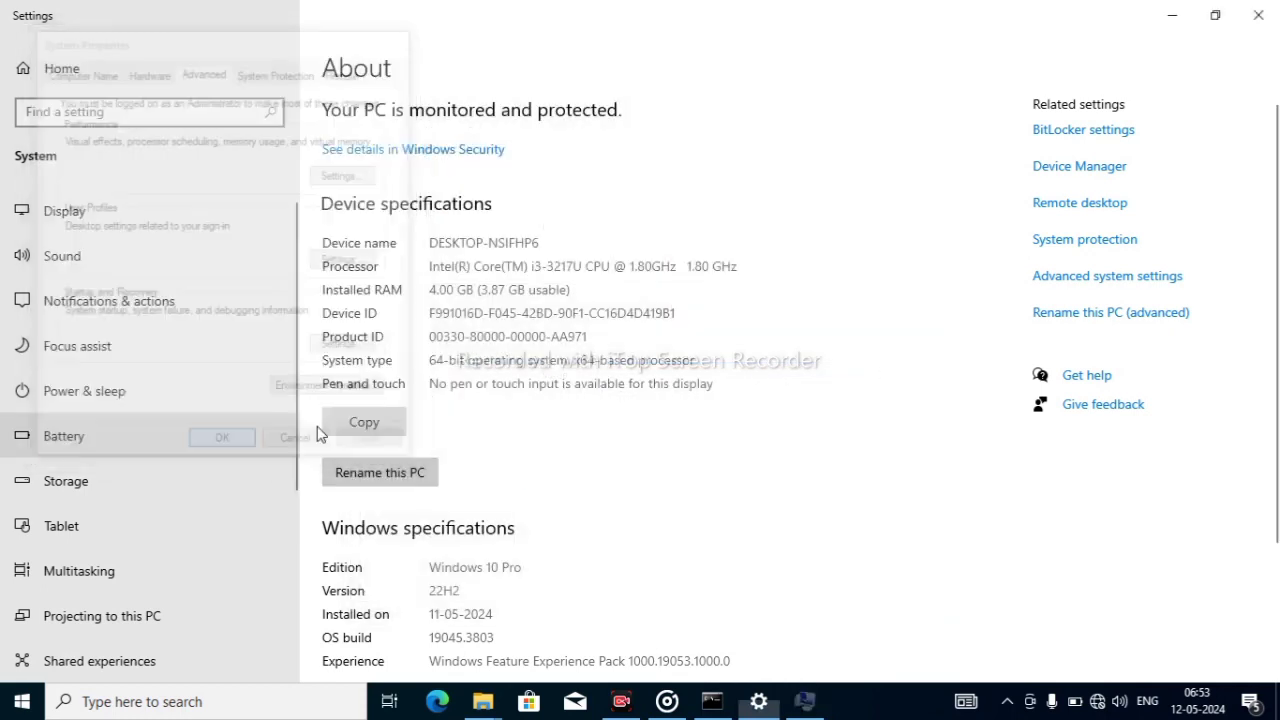
pyautogui.click(1258, 15)
# Step: Copy the Flex WinRAR archive from the delcam_flexlm_new_crk folder inside delcamm10\_SolidSQUAD_
pyautogui.rightClick(408, 266)
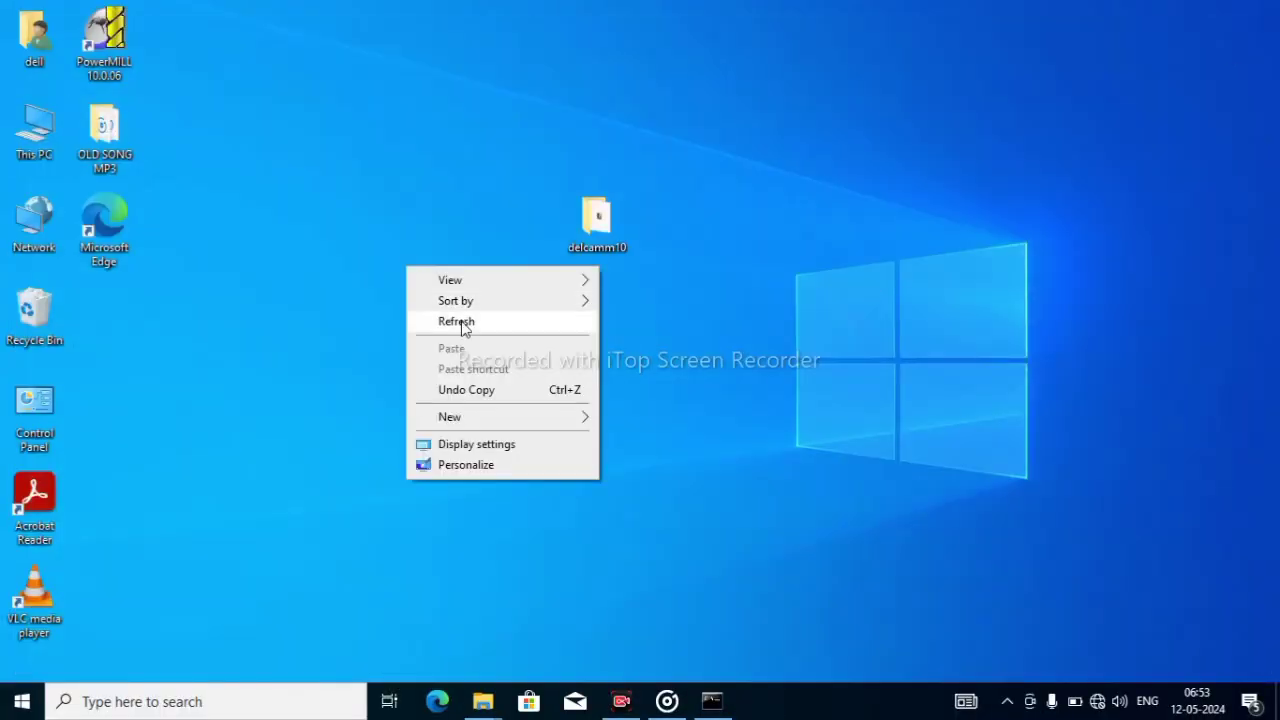
pyautogui.click(440, 320)
pyautogui.doubleClick(621, 244)
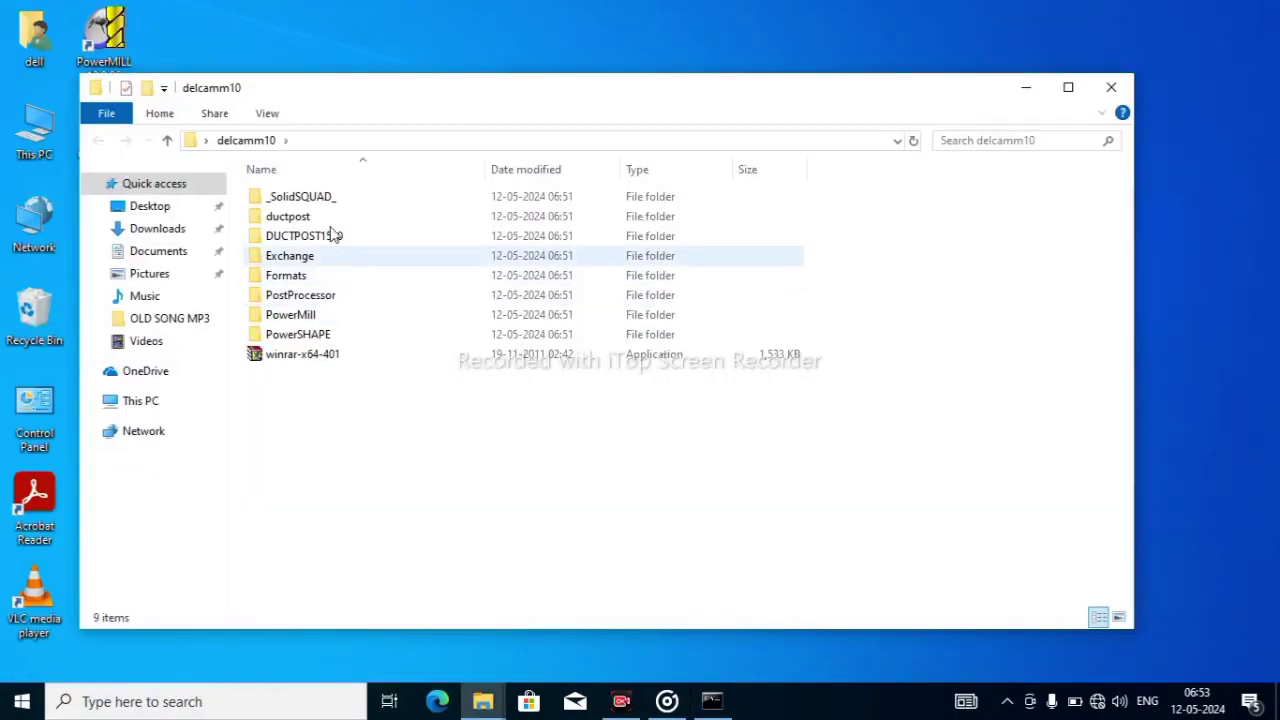
pyautogui.click(331, 200)
pyautogui.doubleClick(331, 200)
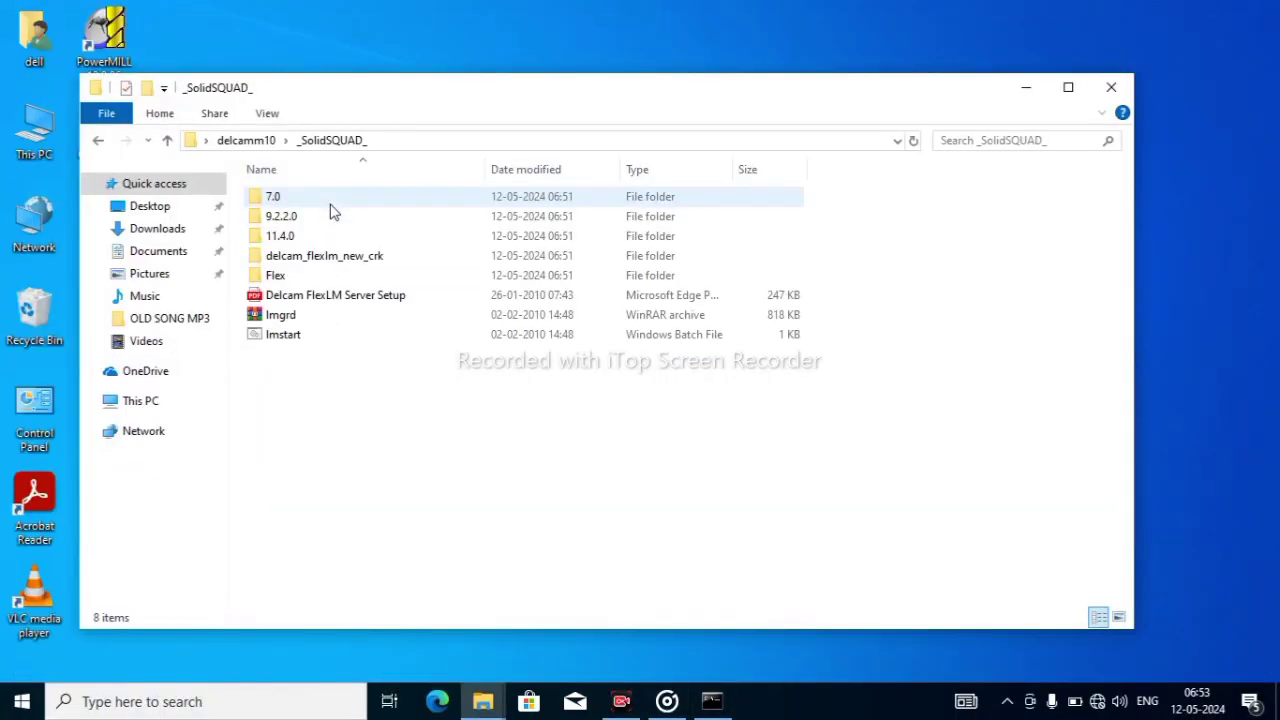
pyautogui.click(331, 256)
pyautogui.doubleClick(331, 256)
pyautogui.rightClick(272, 237)
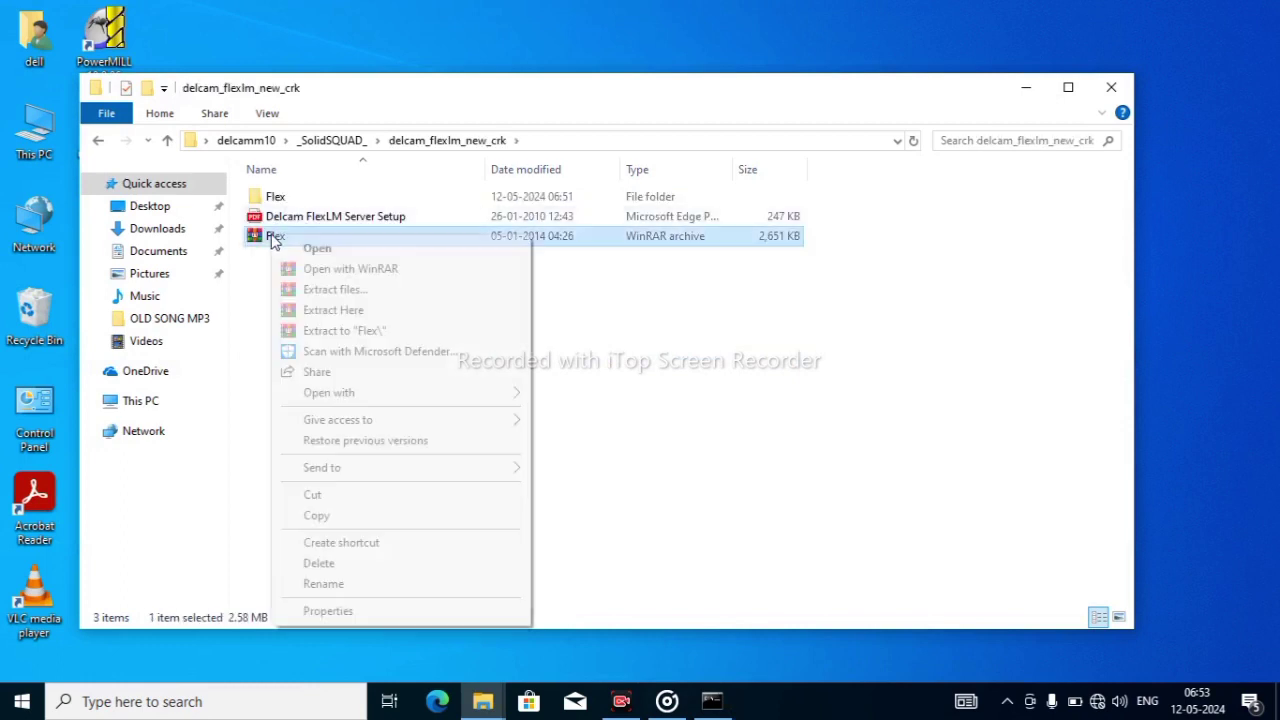
pyautogui.click(318, 515)
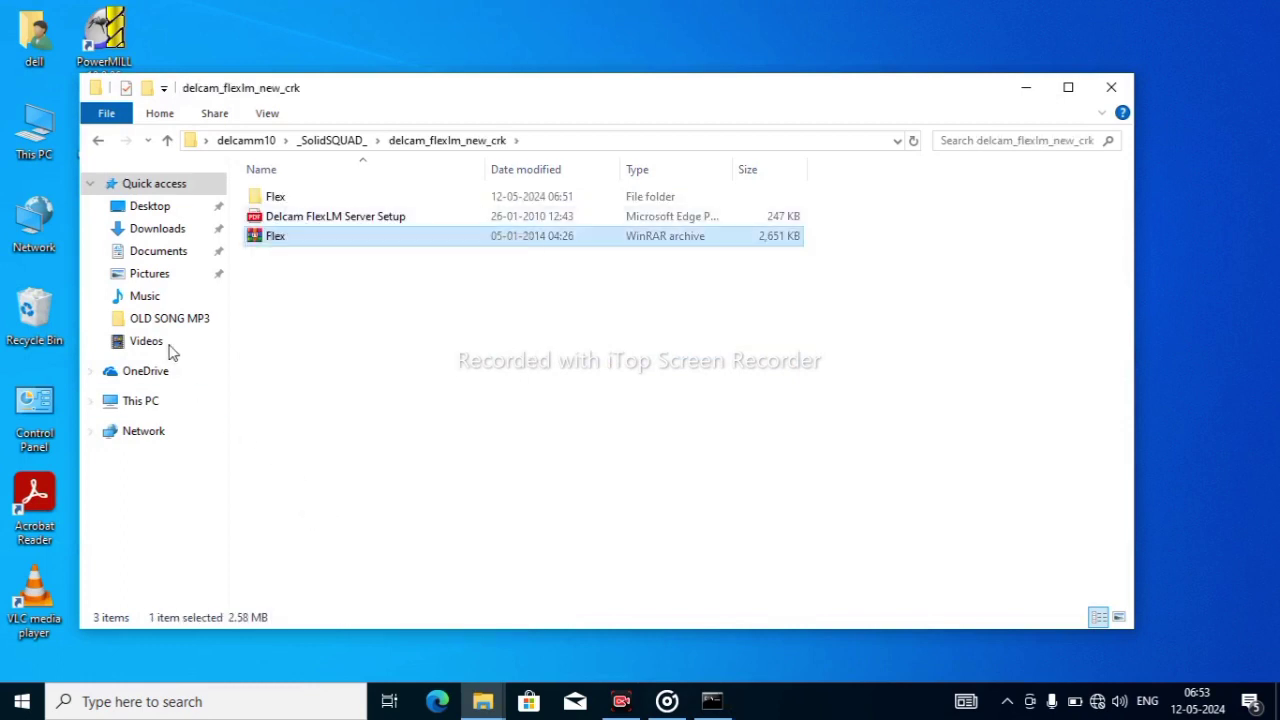
# Step: Paste the Flex archive into C:\Program Files (x86)\Delcam, granting administrator permission for the copy
pyautogui.click(145, 400)
pyautogui.doubleClick(363, 400)
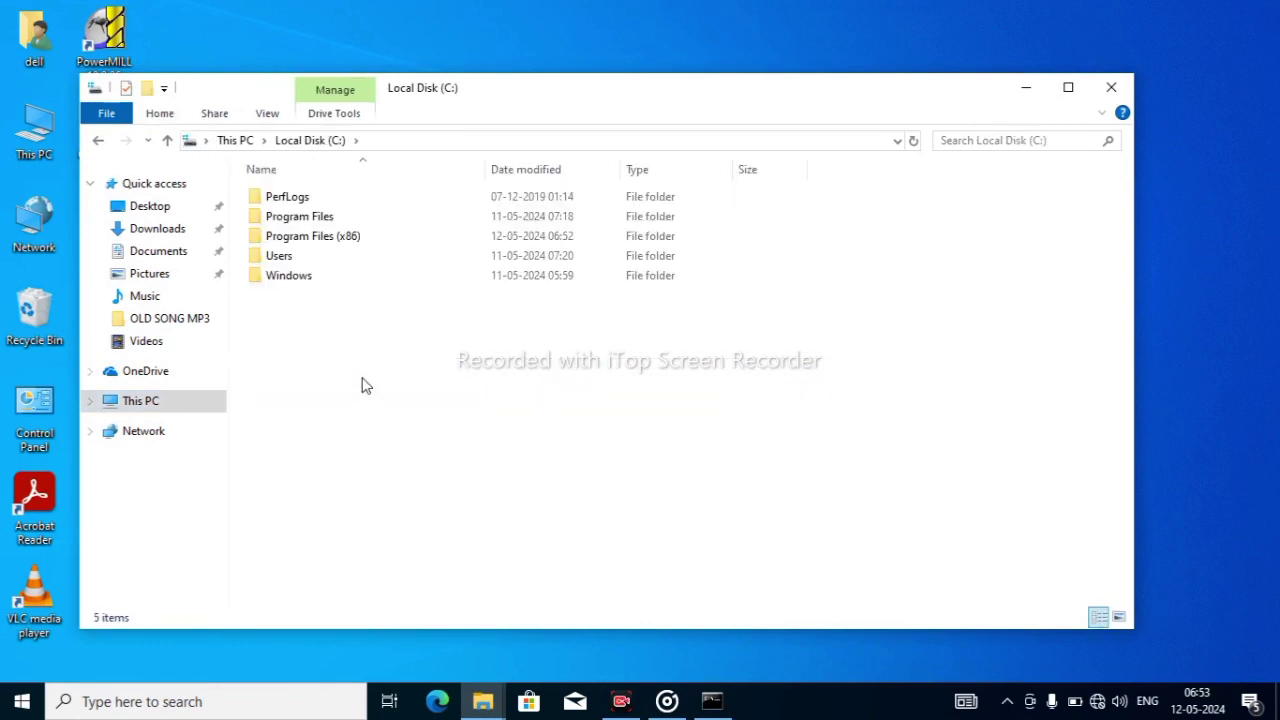
pyautogui.doubleClick(357, 242)
pyautogui.doubleClick(355, 238)
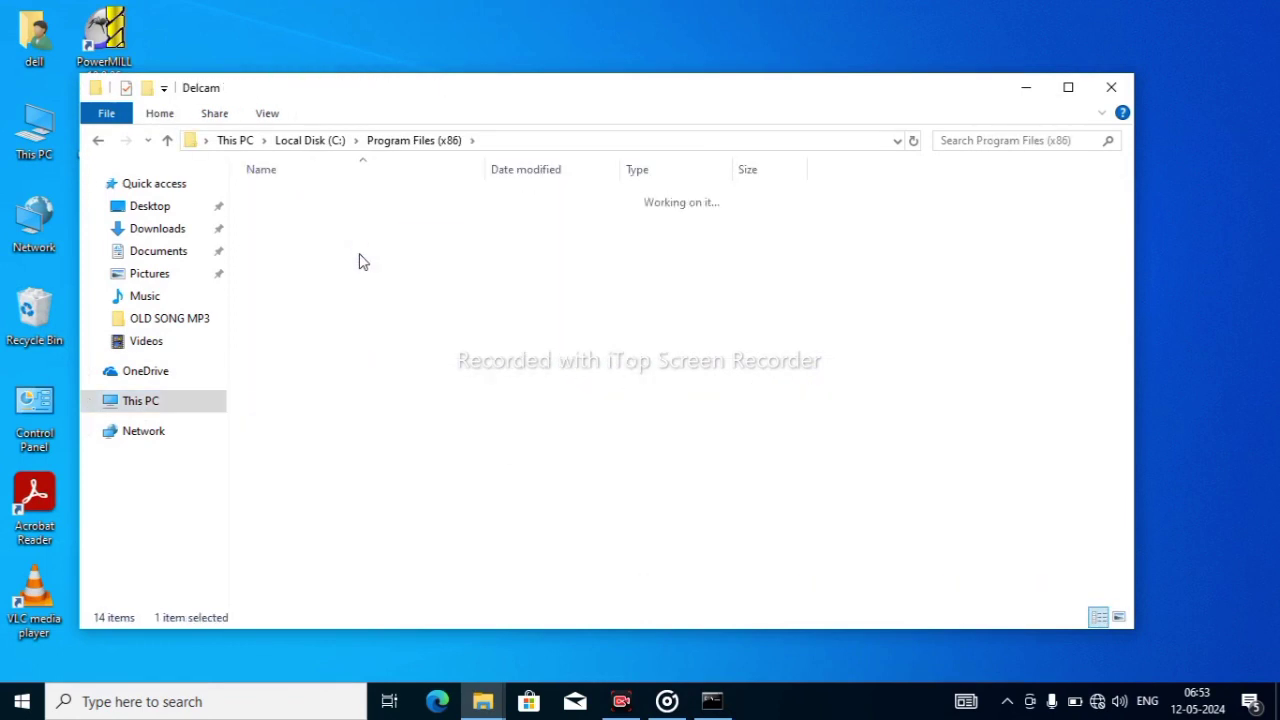
pyautogui.rightClick(374, 352)
pyautogui.click(418, 480)
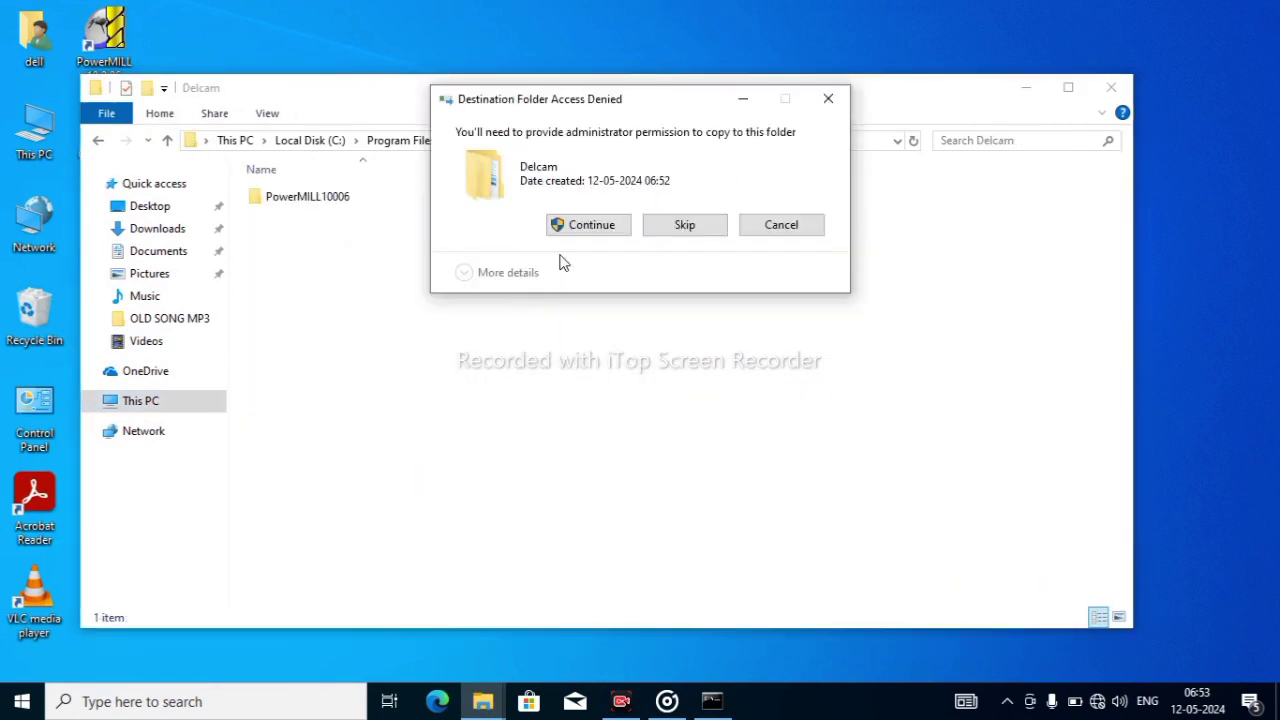
pyautogui.click(588, 224)
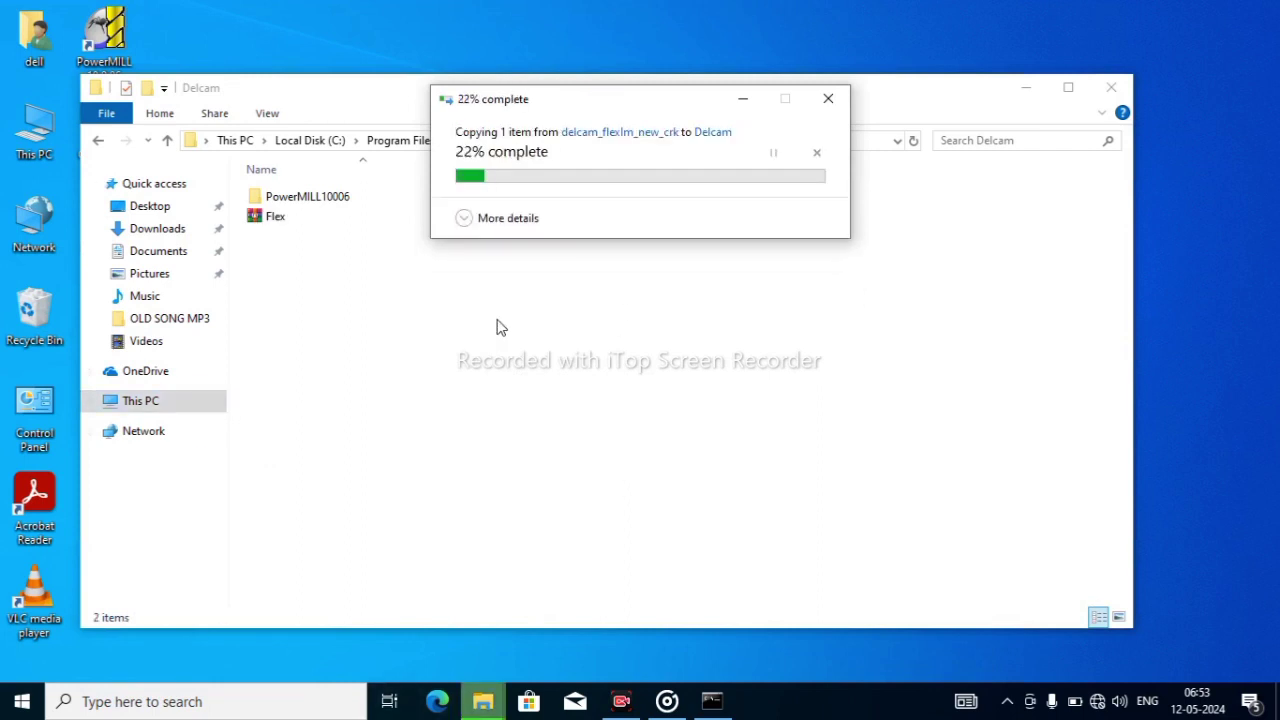
# Step: Extract the Flex archive inside the Delcam folder and open the extracted Flex folder
pyautogui.rightClick(276, 219)
pyautogui.click(312, 287)
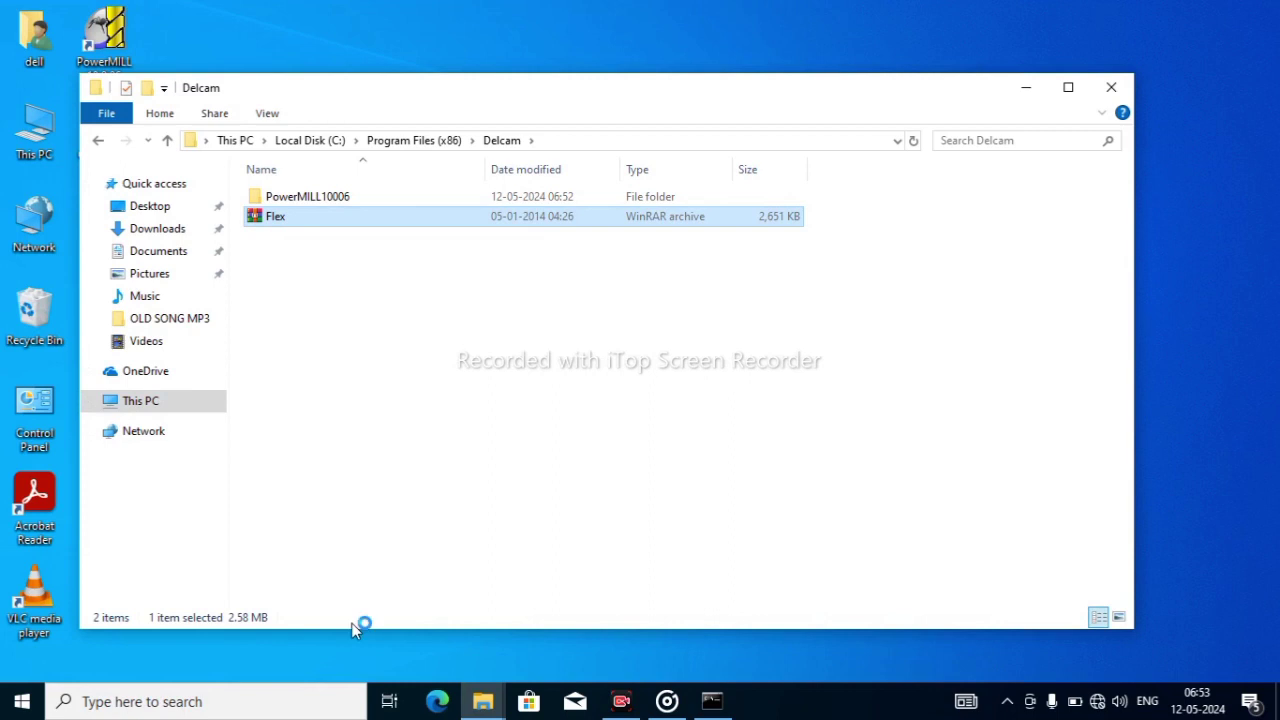
pyautogui.doubleClick(276, 196)
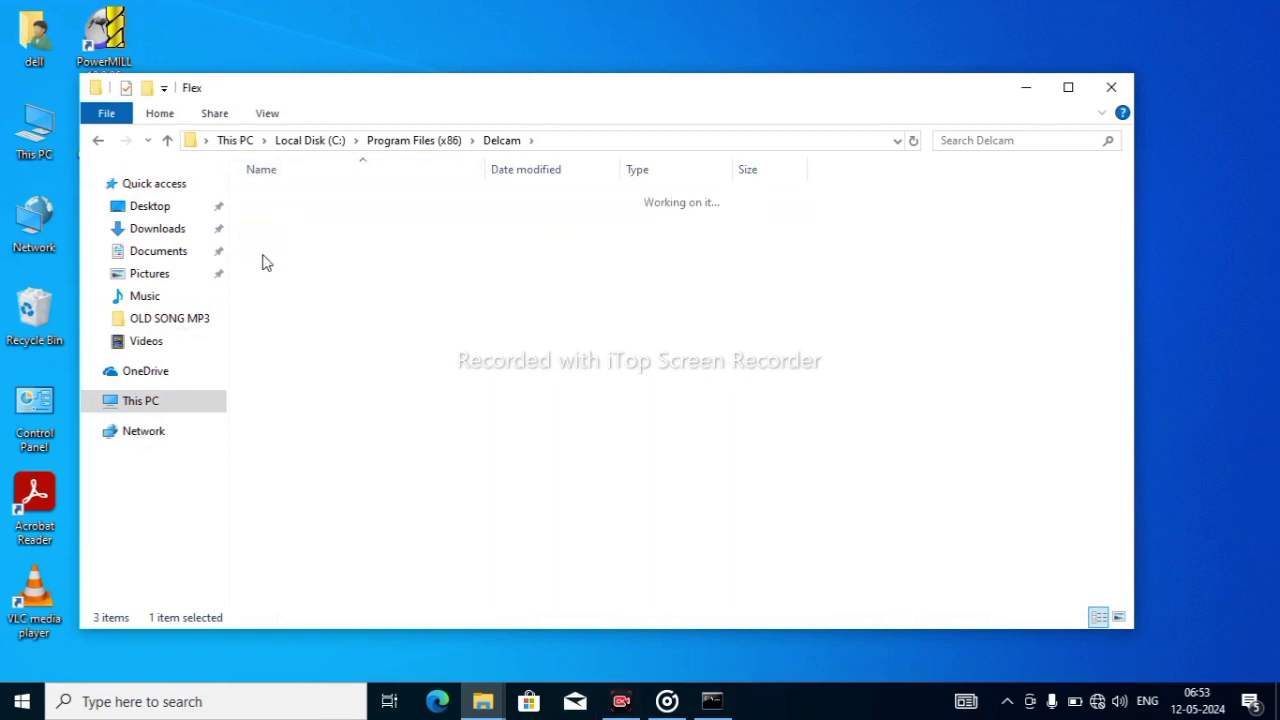
# Step: Launch lmtools from the Flex folder and set the service's lmgrd.exe path to C:\Program Files (x86)\Delcam\Flex\lmgrd.exe
pyautogui.click(284, 275)
pyautogui.rightClick(284, 275)
pyautogui.click(340, 271)
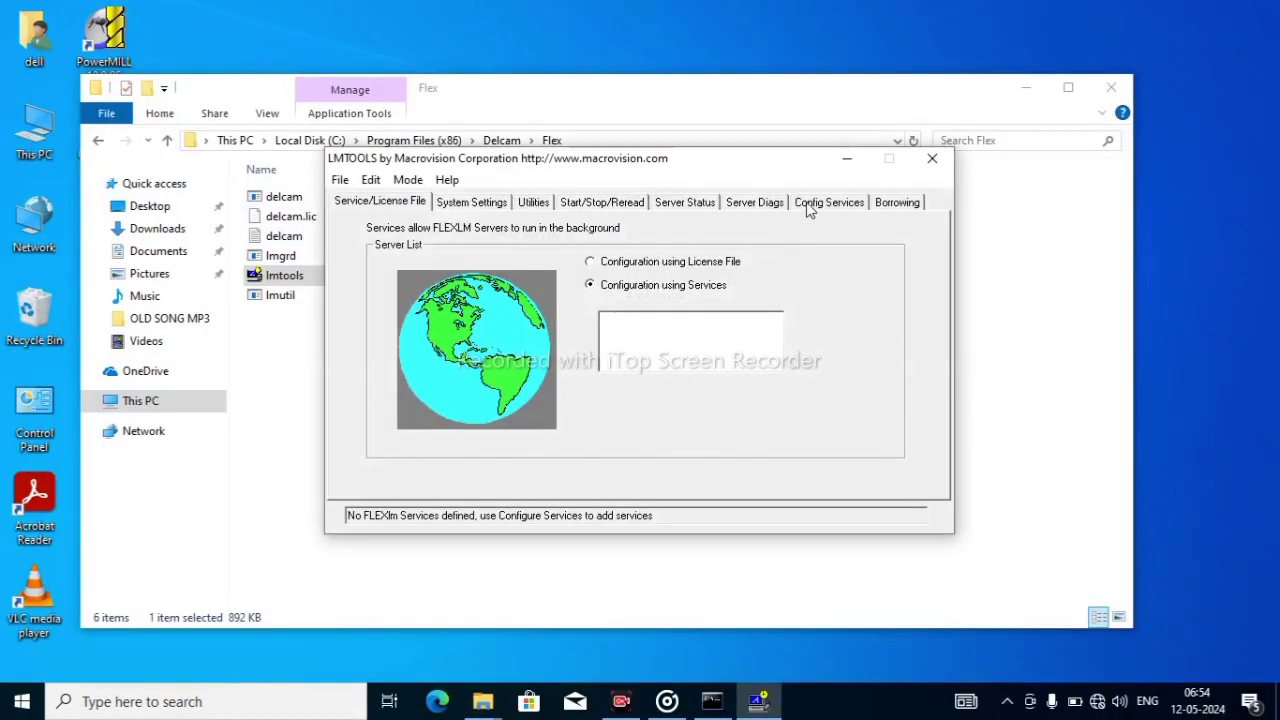
pyautogui.click(812, 204)
pyautogui.click(756, 314)
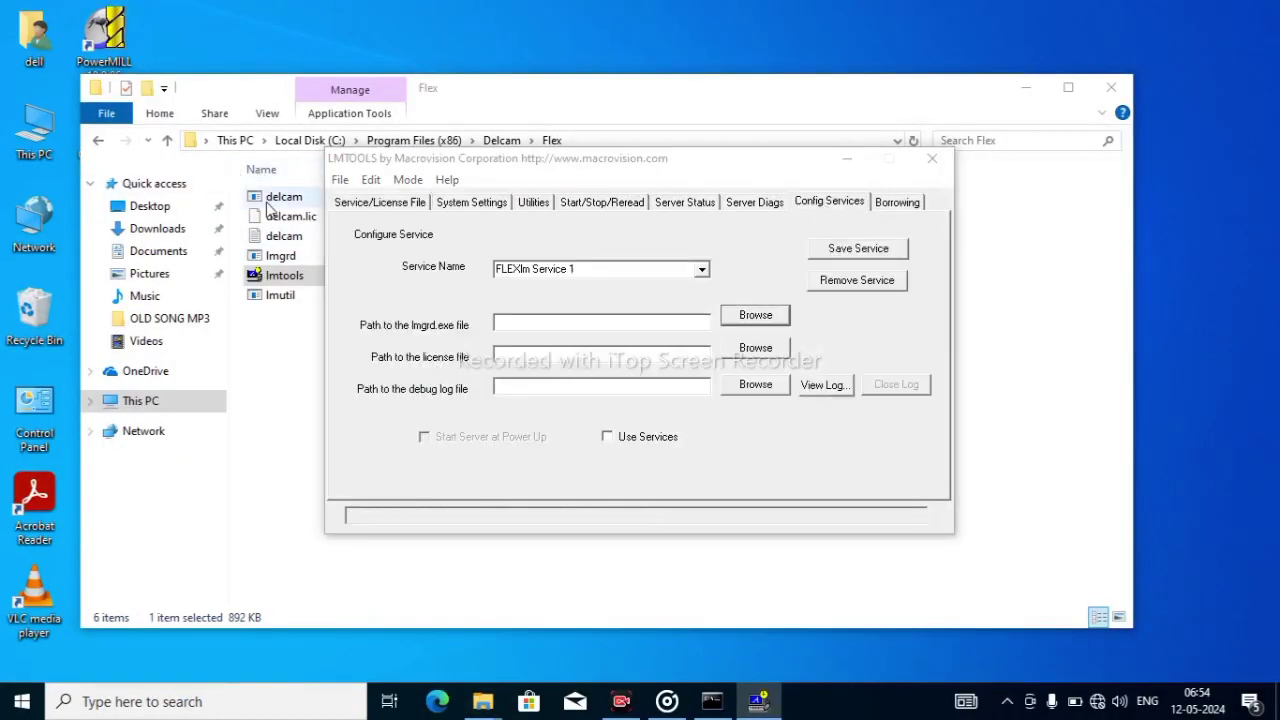
pyautogui.click(256, 151)
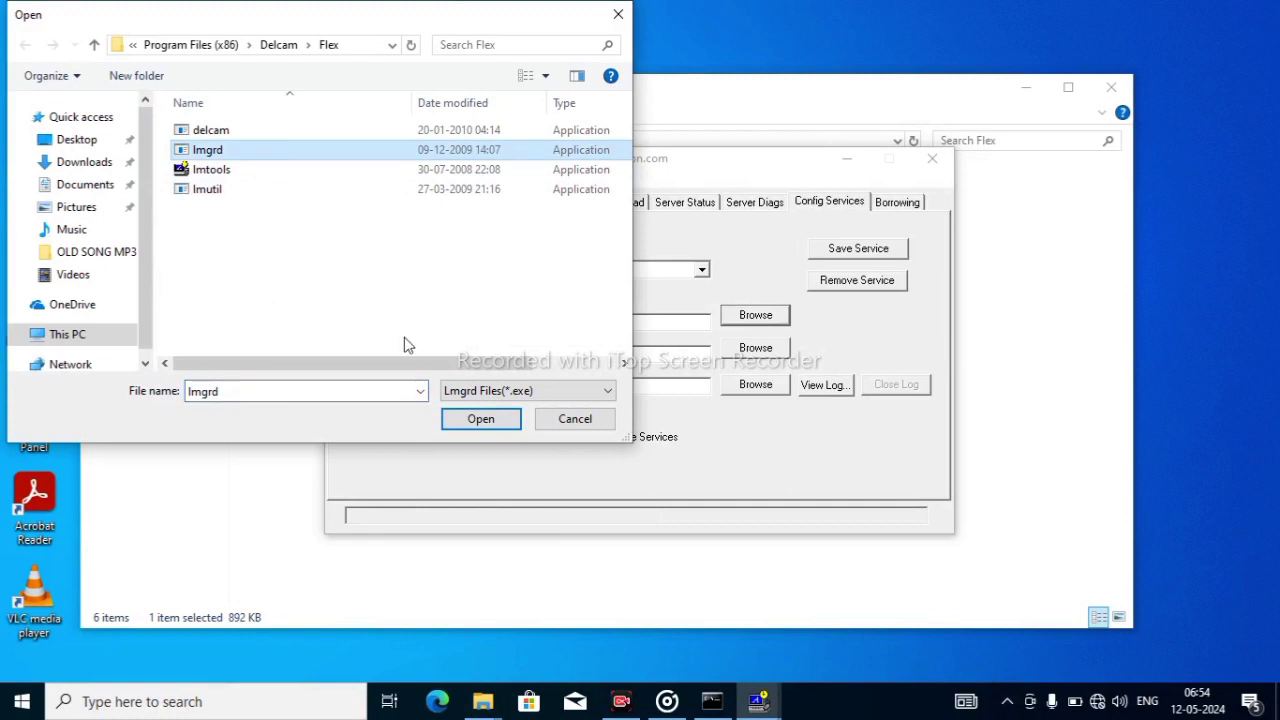
pyautogui.click(476, 418)
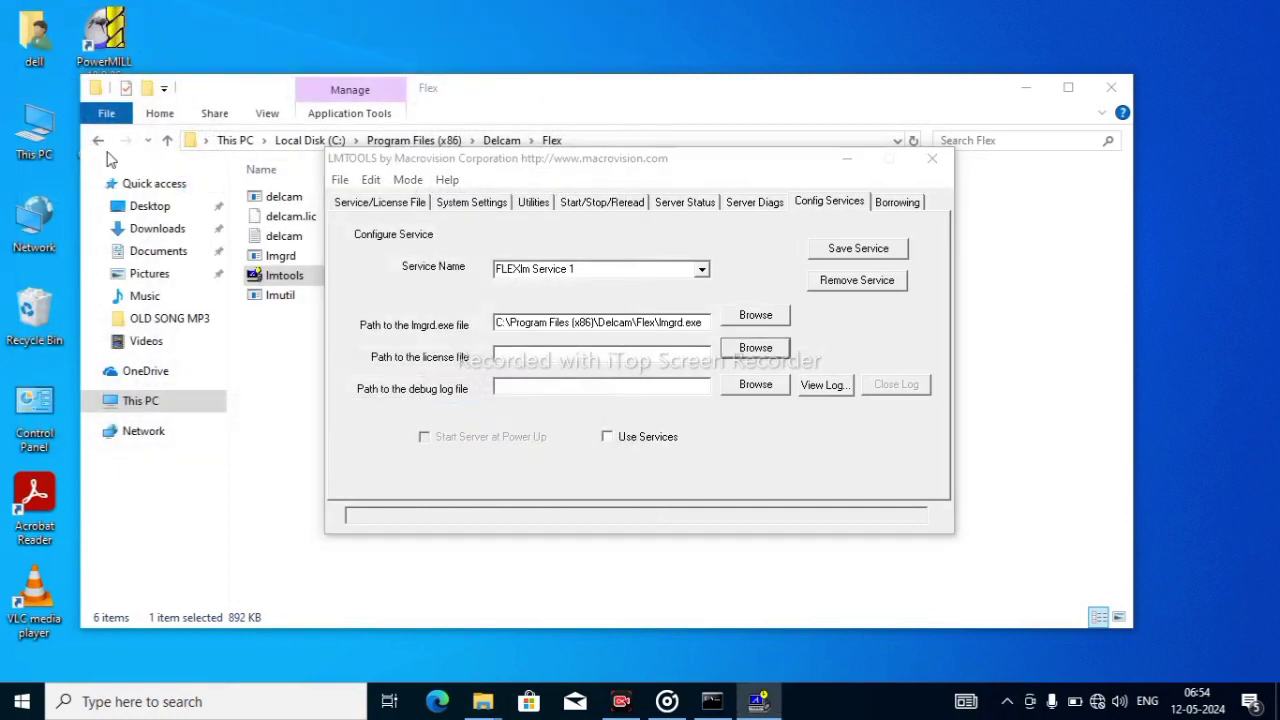
# Step: Set the license file to delcam.lic and debug log to delcam.log, and save FLEXlm Service 1 with Use Services and Start Server at Power Up enabled
pyautogui.click(756, 347)
pyautogui.click(232, 131)
pyautogui.click(480, 418)
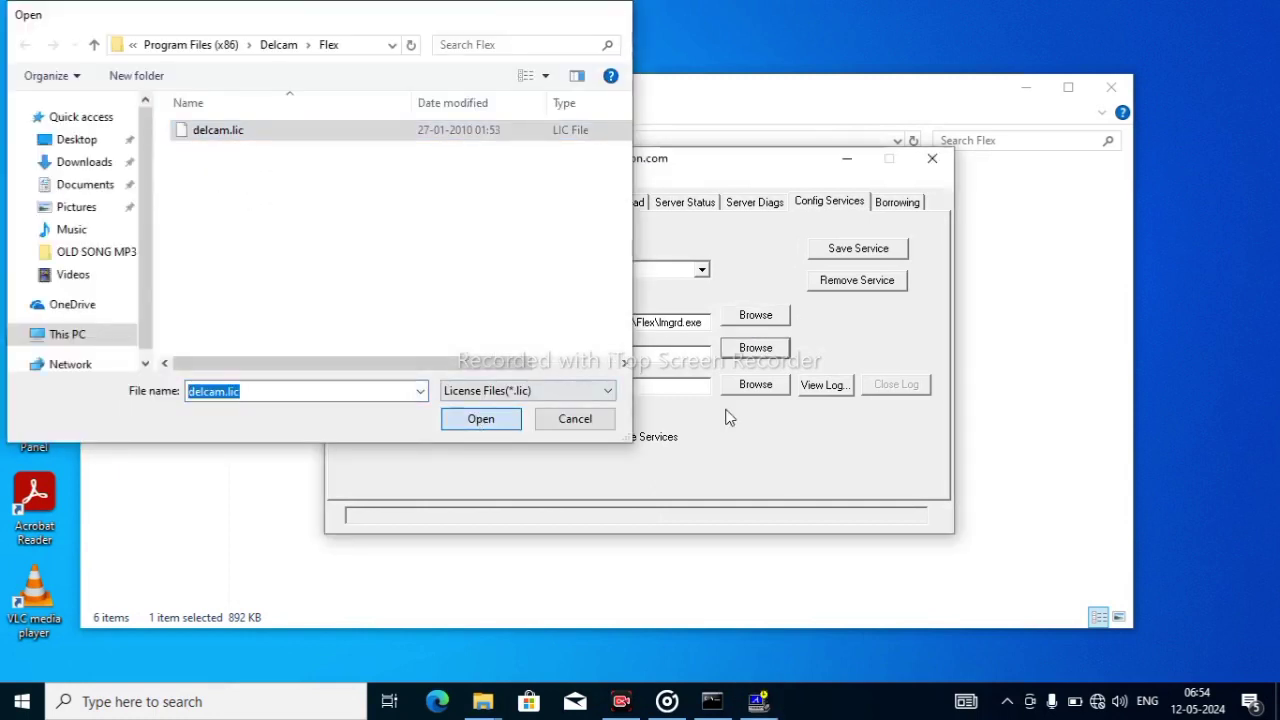
pyautogui.click(755, 384)
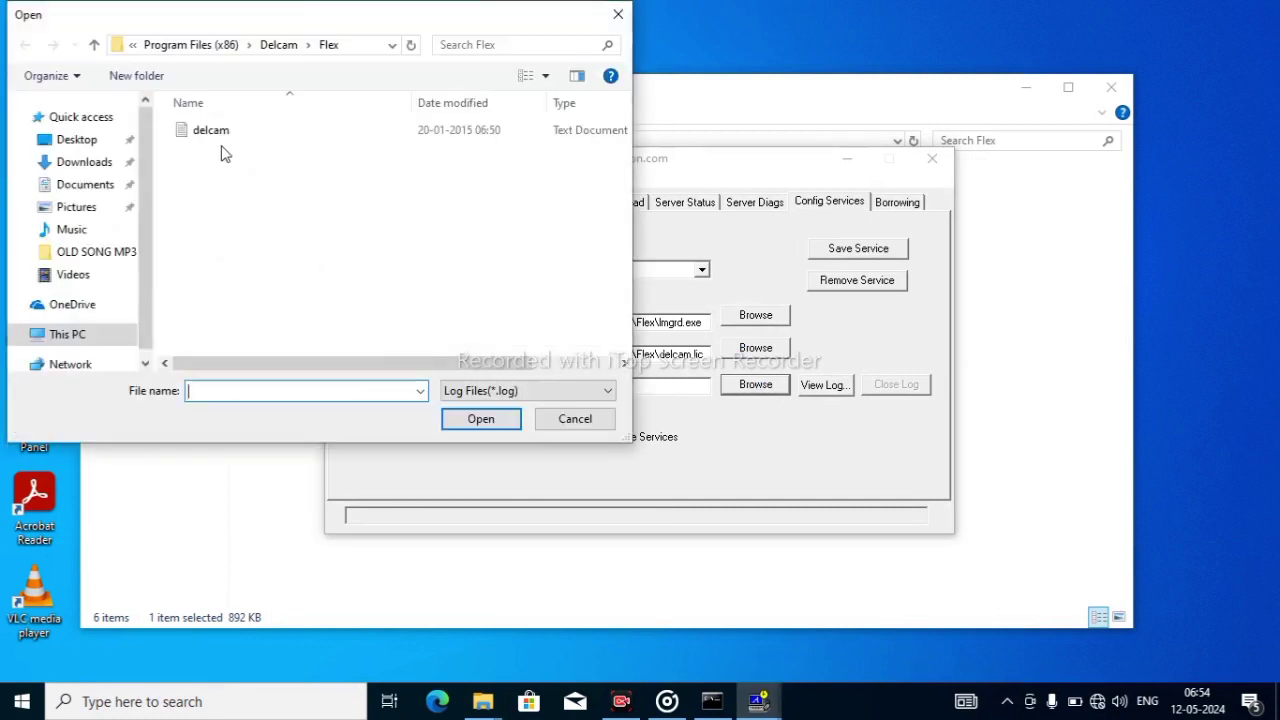
pyautogui.click(212, 131)
pyautogui.click(505, 422)
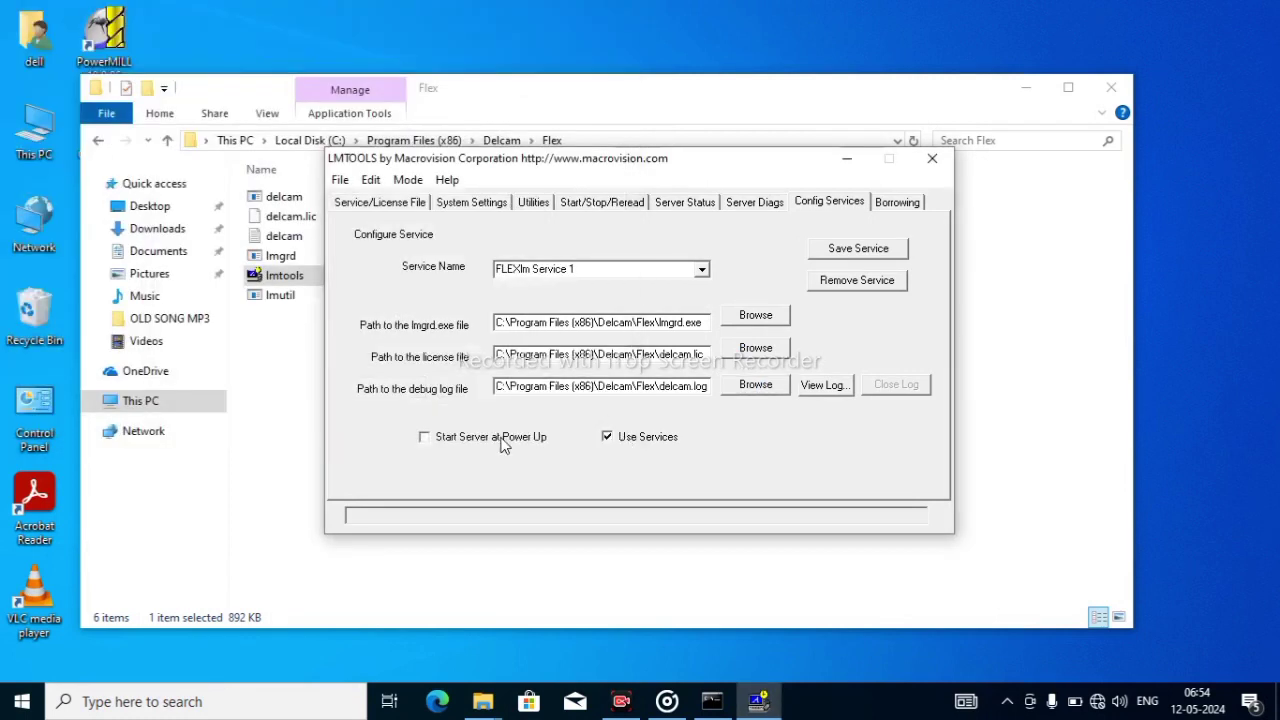
pyautogui.click(838, 252)
pyautogui.click(697, 403)
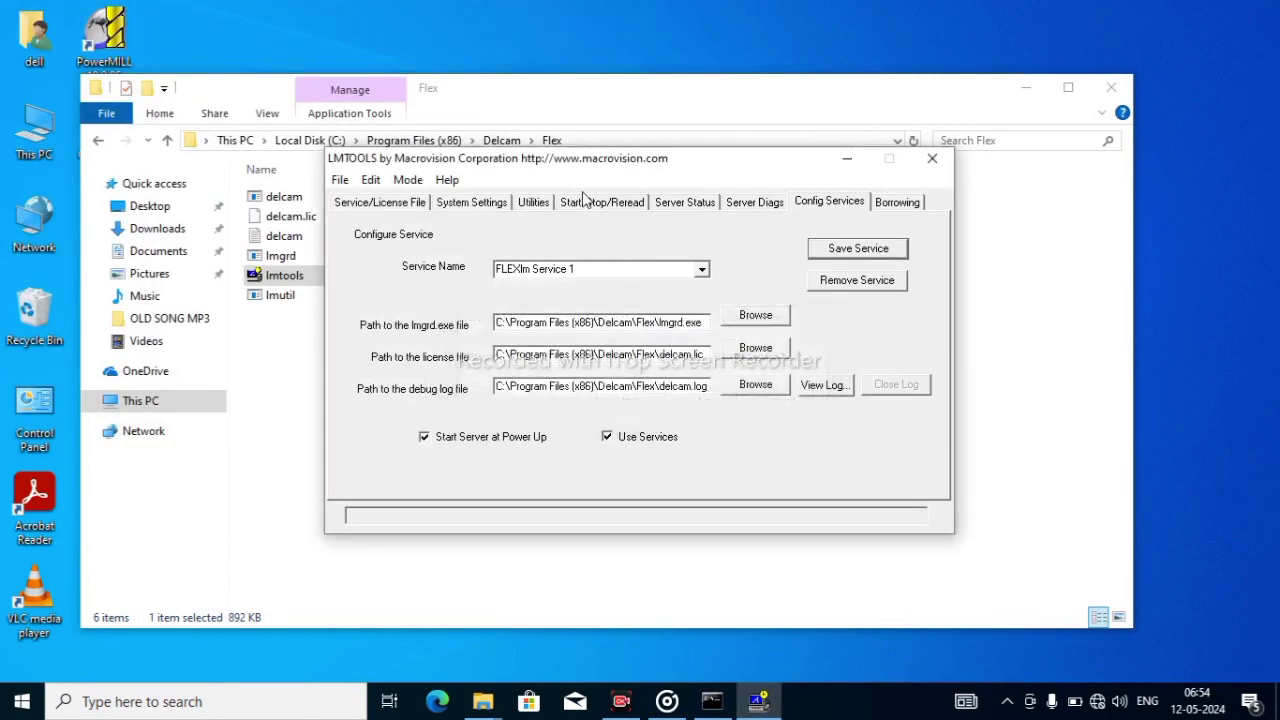
# Step: Try to stop and restart the license server, closing LMTOOLS and the Flex folder
pyautogui.click(600, 202)
pyautogui.click(648, 396)
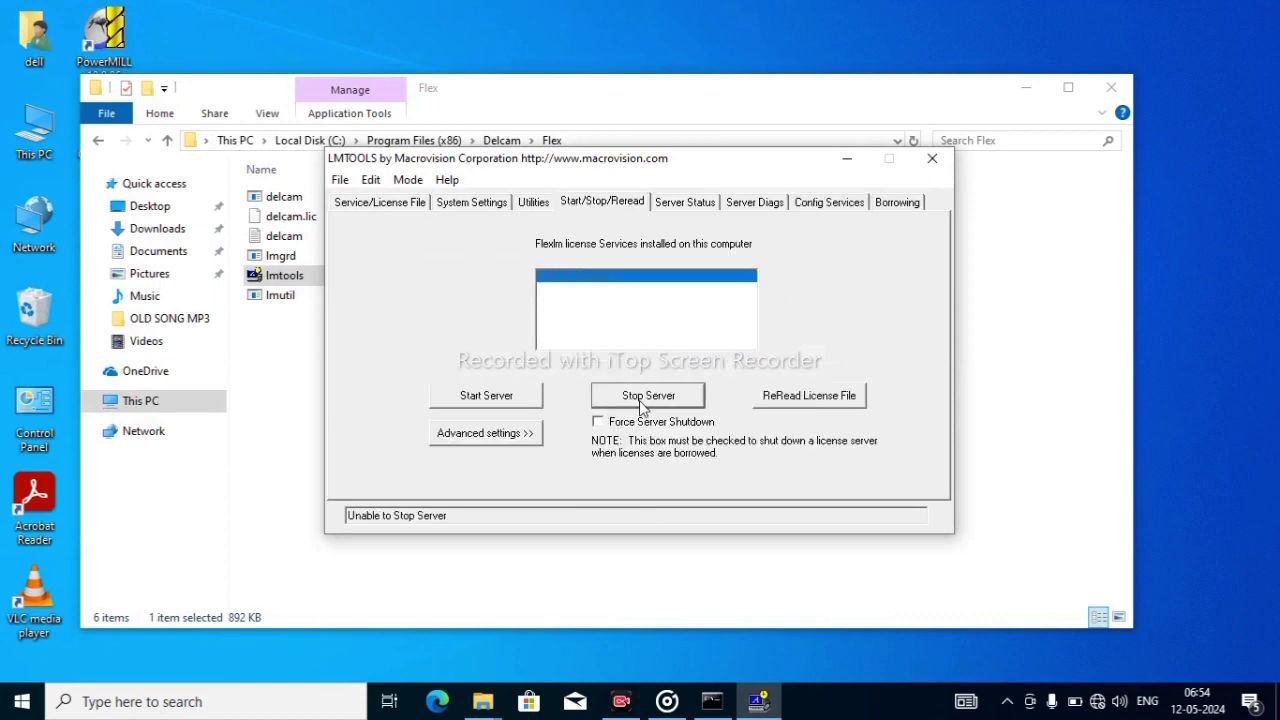
pyautogui.click(476, 398)
pyautogui.click(932, 158)
pyautogui.click(1111, 87)
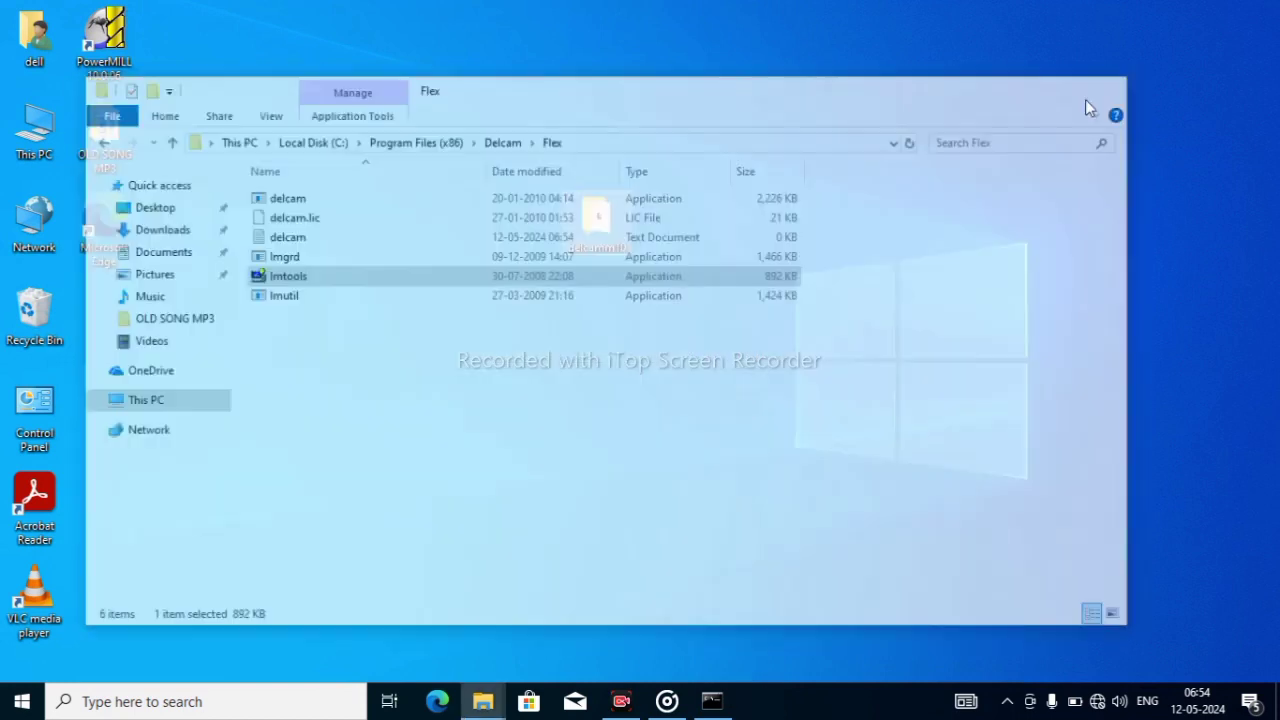
# Step: Try launching PowerMILL 10.0.06 from the desktop and dismiss its startup warning
pyautogui.click(133, 44)
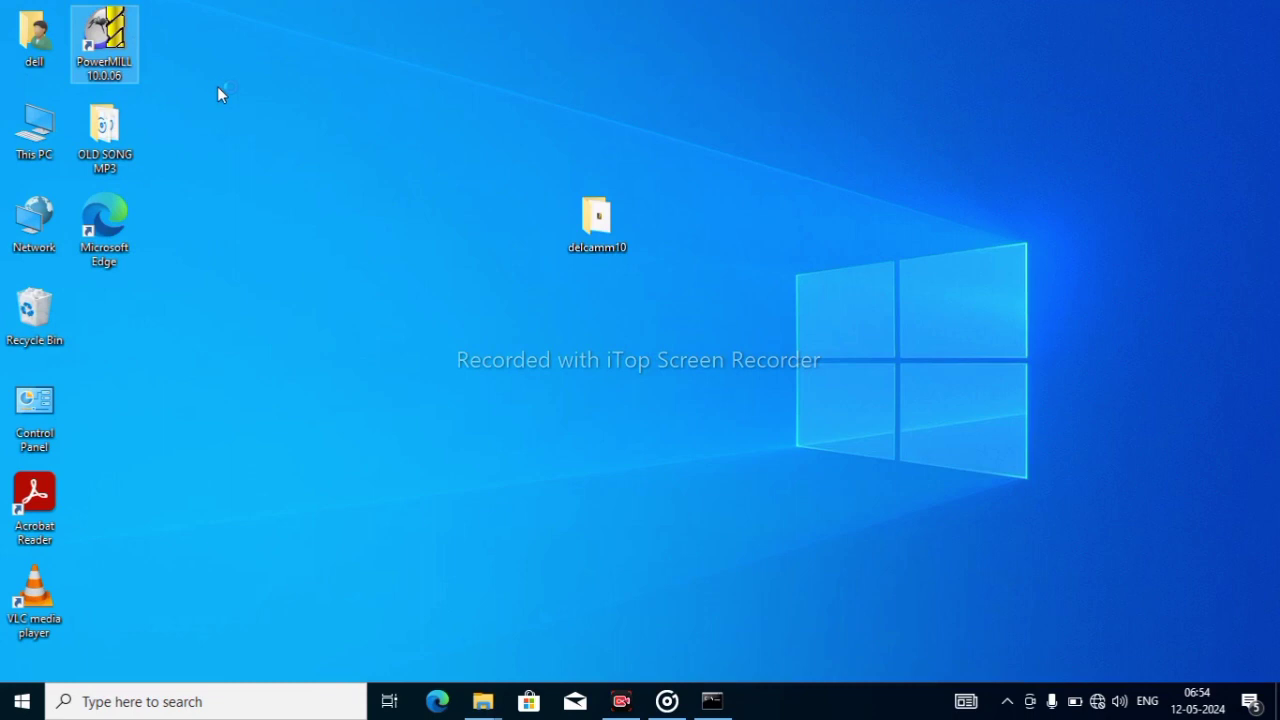
pyautogui.press('Return')
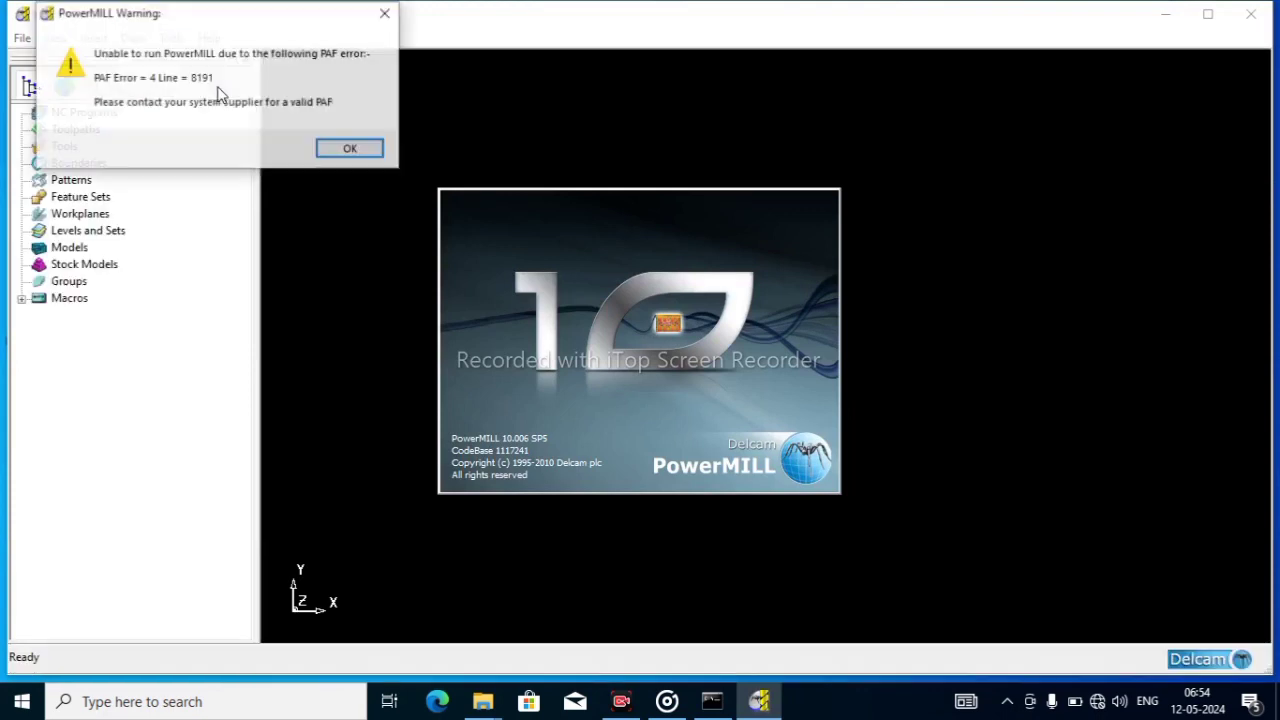
pyautogui.click(350, 150)
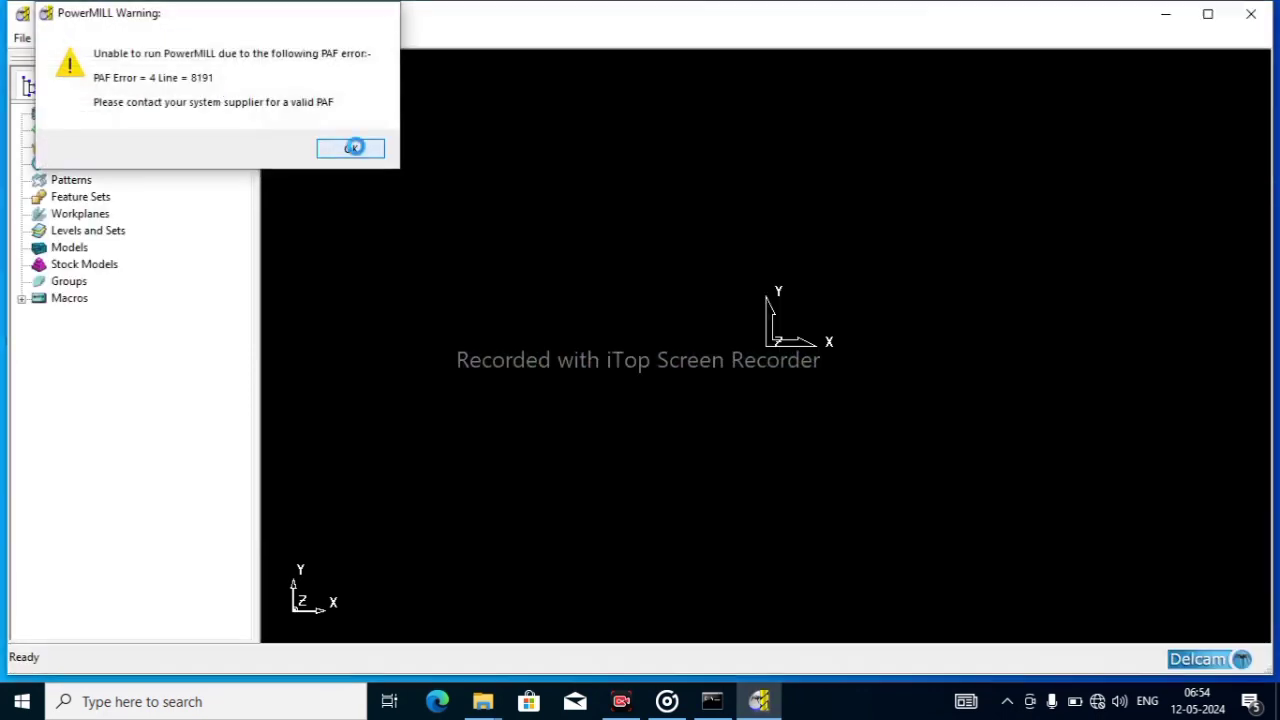
pyautogui.rightClick(393, 219)
pyautogui.click(422, 271)
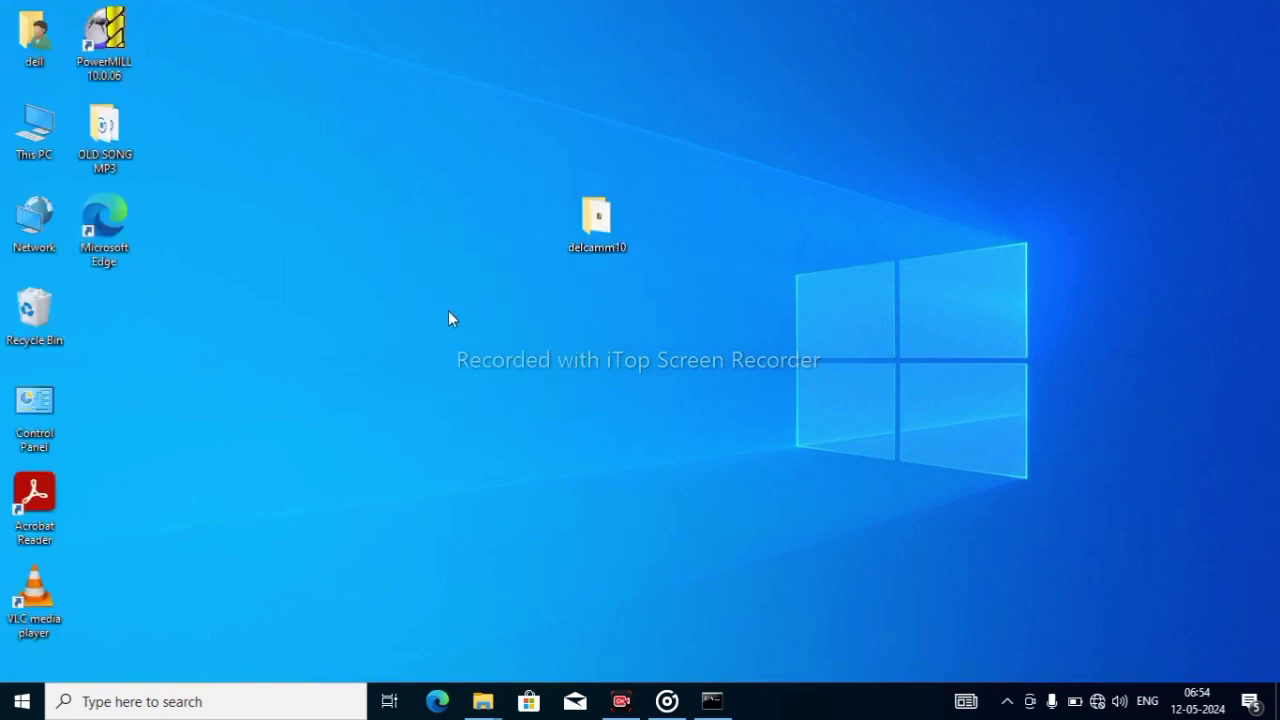
pyautogui.rightClick(448, 239)
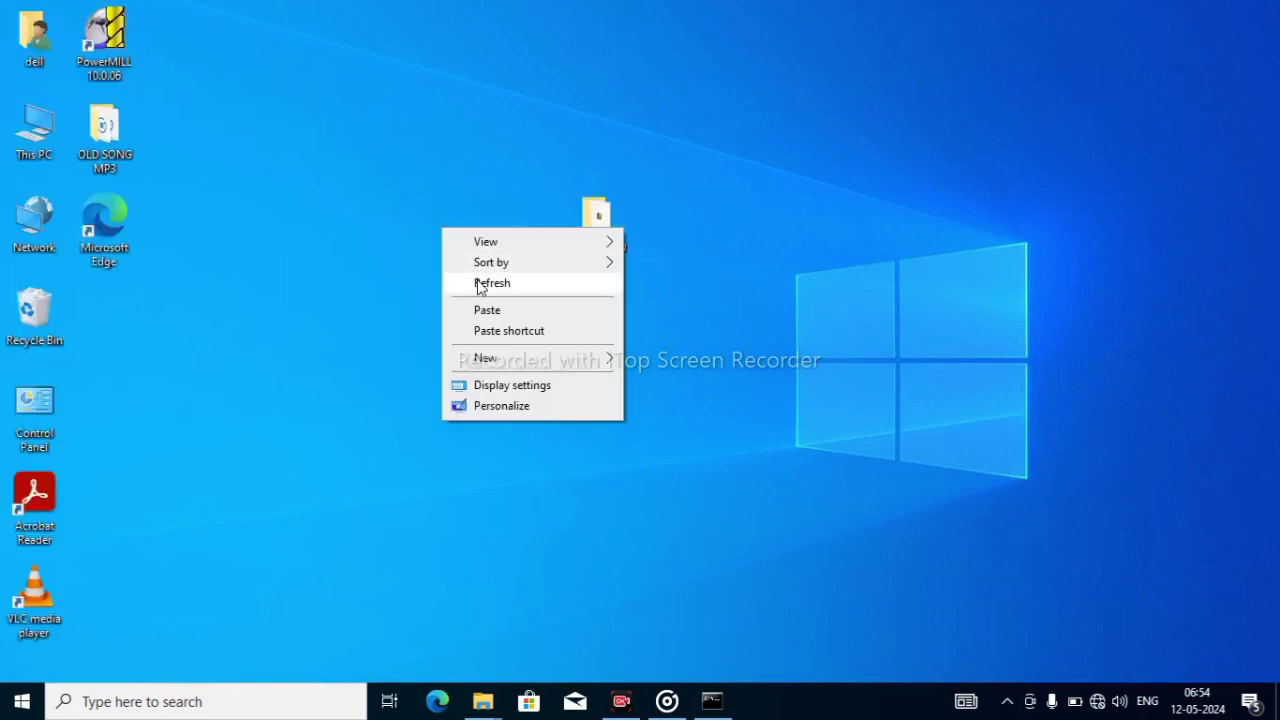
pyautogui.click(474, 282)
# Step: Open C:\Program Files (x86)\Delcam\Flex and launch lmtools
pyautogui.doubleClick(33, 148)
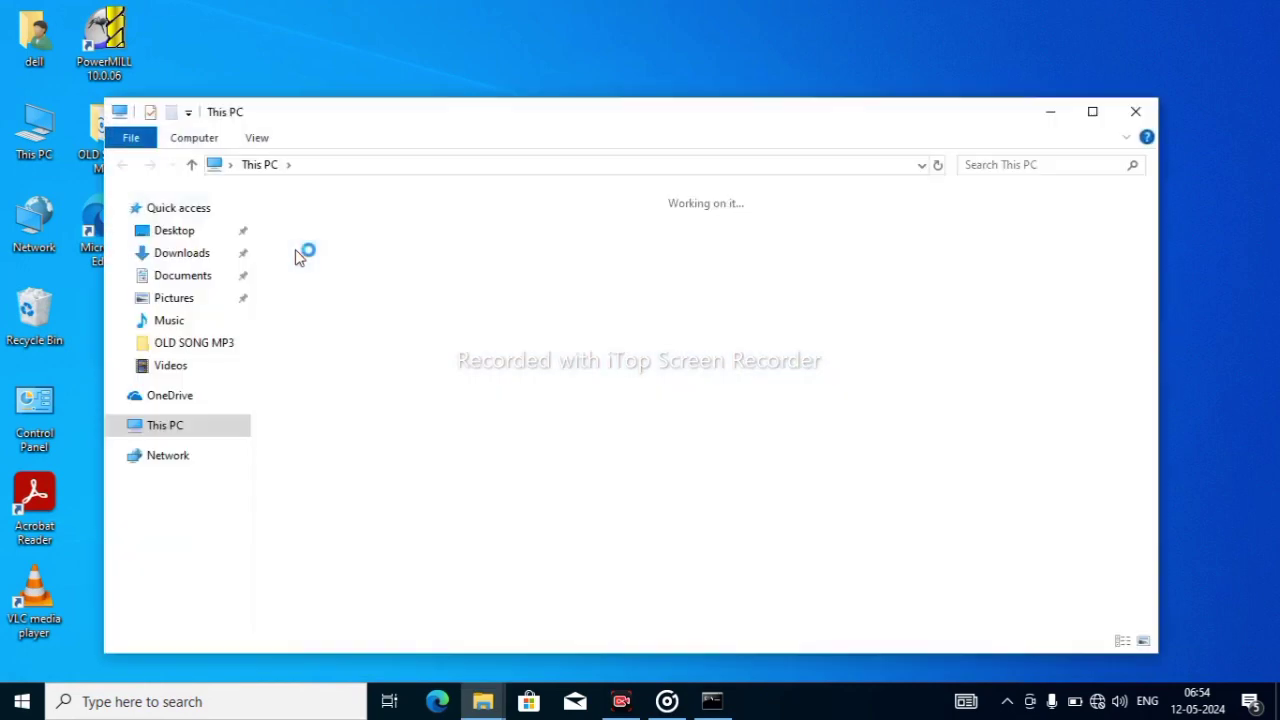
pyautogui.click(380, 444)
pyautogui.doubleClick(380, 444)
pyautogui.doubleClick(363, 265)
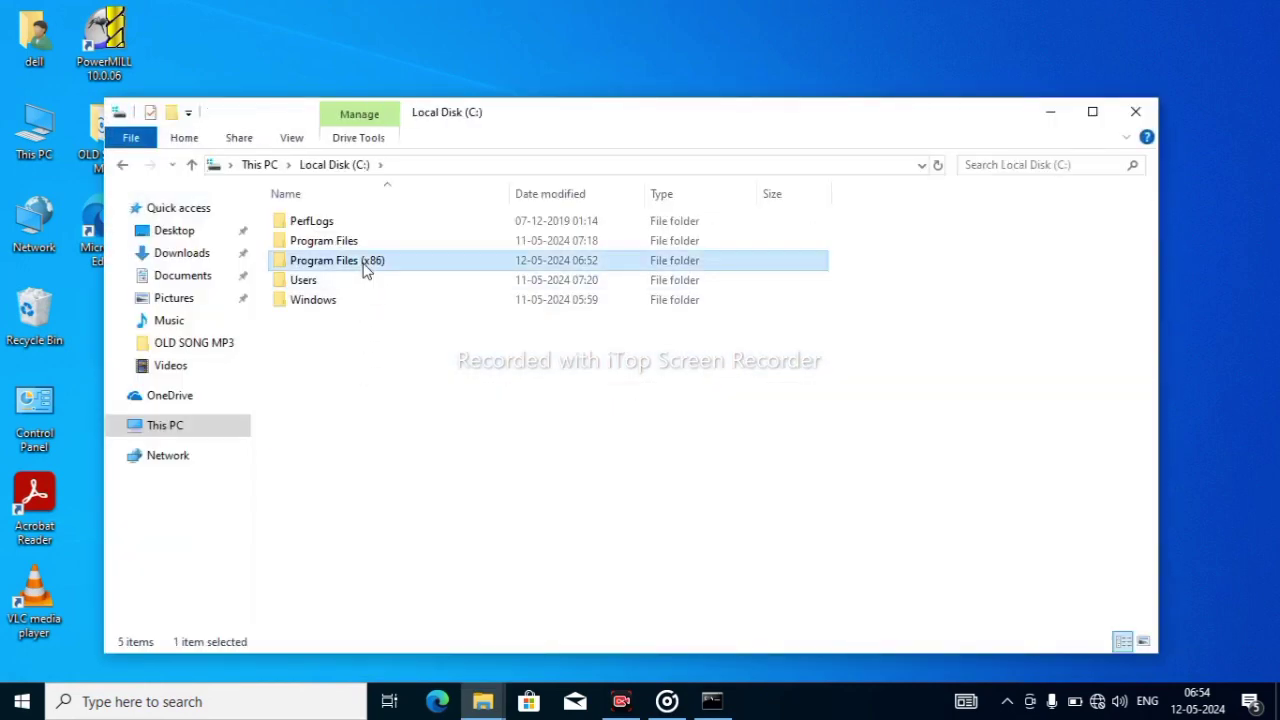
pyautogui.doubleClick(363, 261)
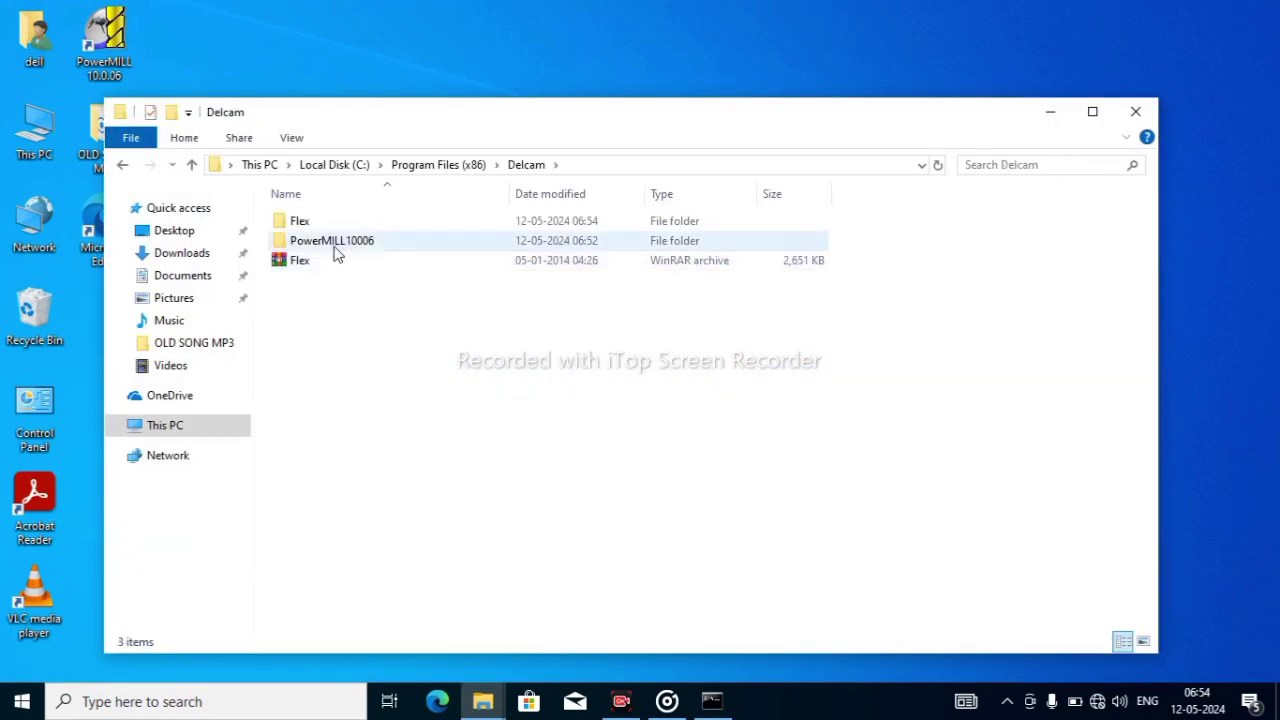
pyautogui.doubleClick(337, 224)
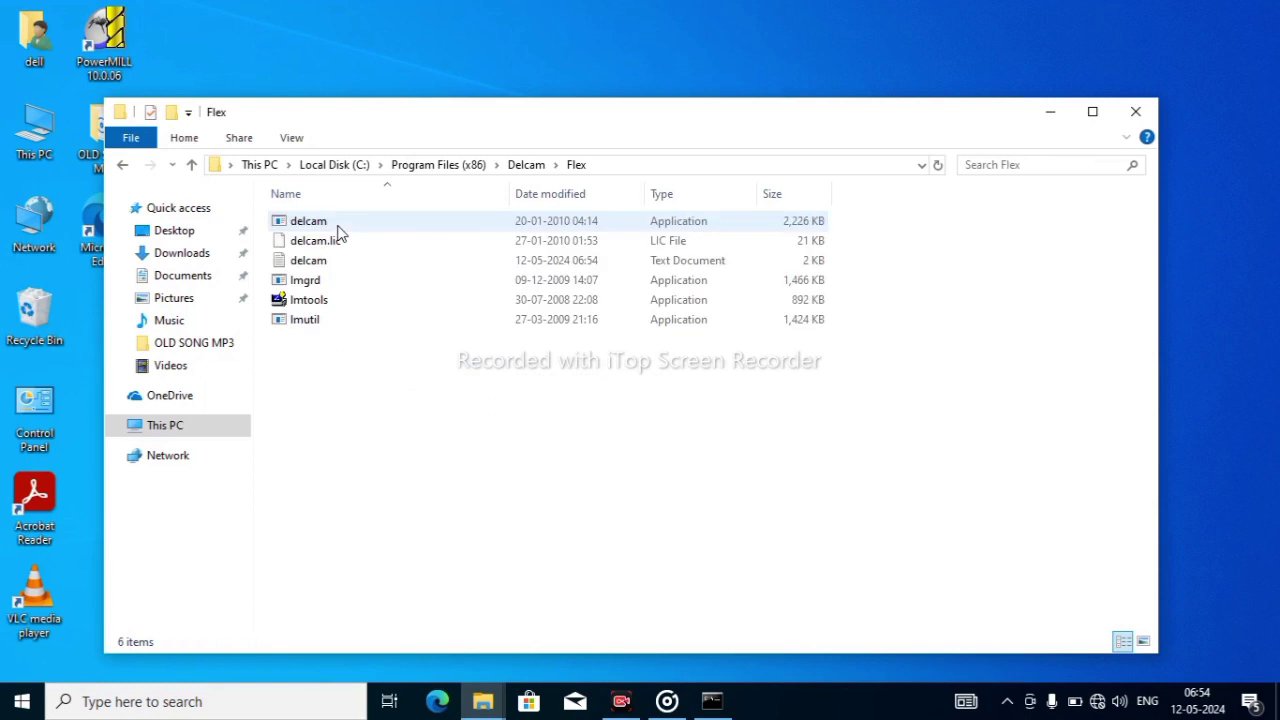
pyautogui.rightClick(307, 299)
pyautogui.click(372, 272)
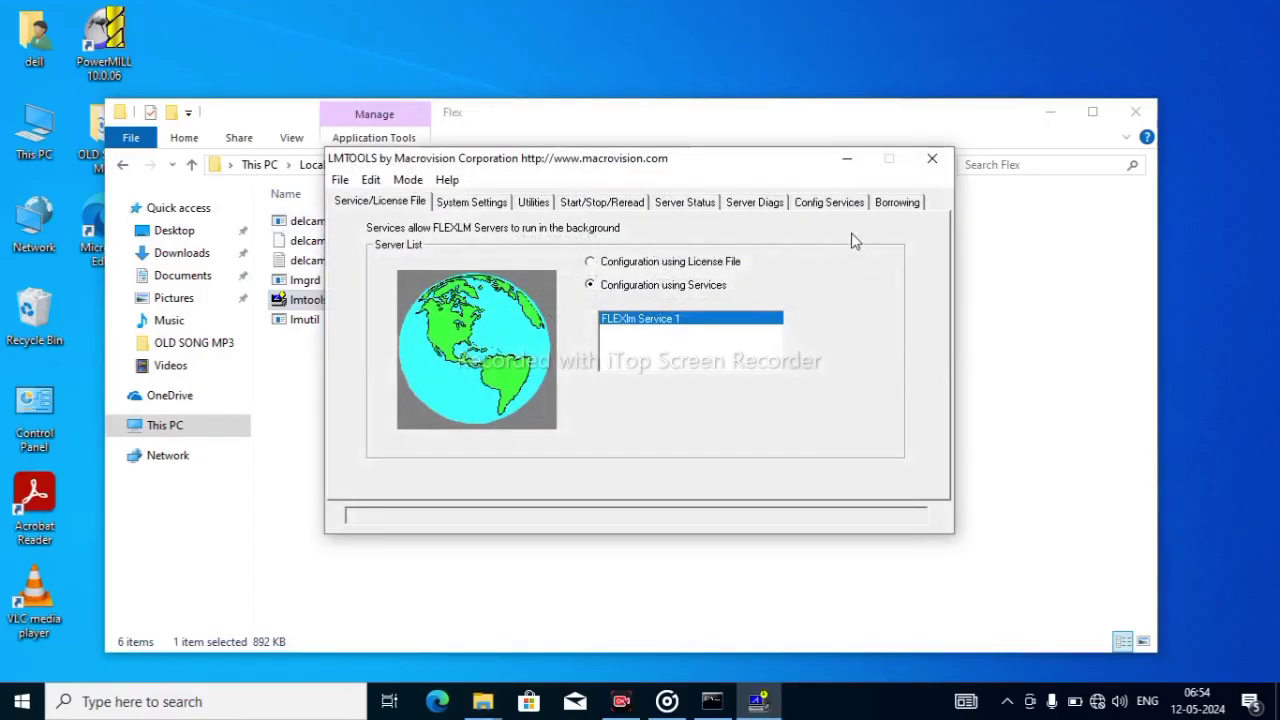
# Step: Remove the existing FLEXlm Service 1 from the service configuration and confirm its removal
pyautogui.click(840, 203)
pyautogui.click(843, 281)
pyautogui.click(620, 400)
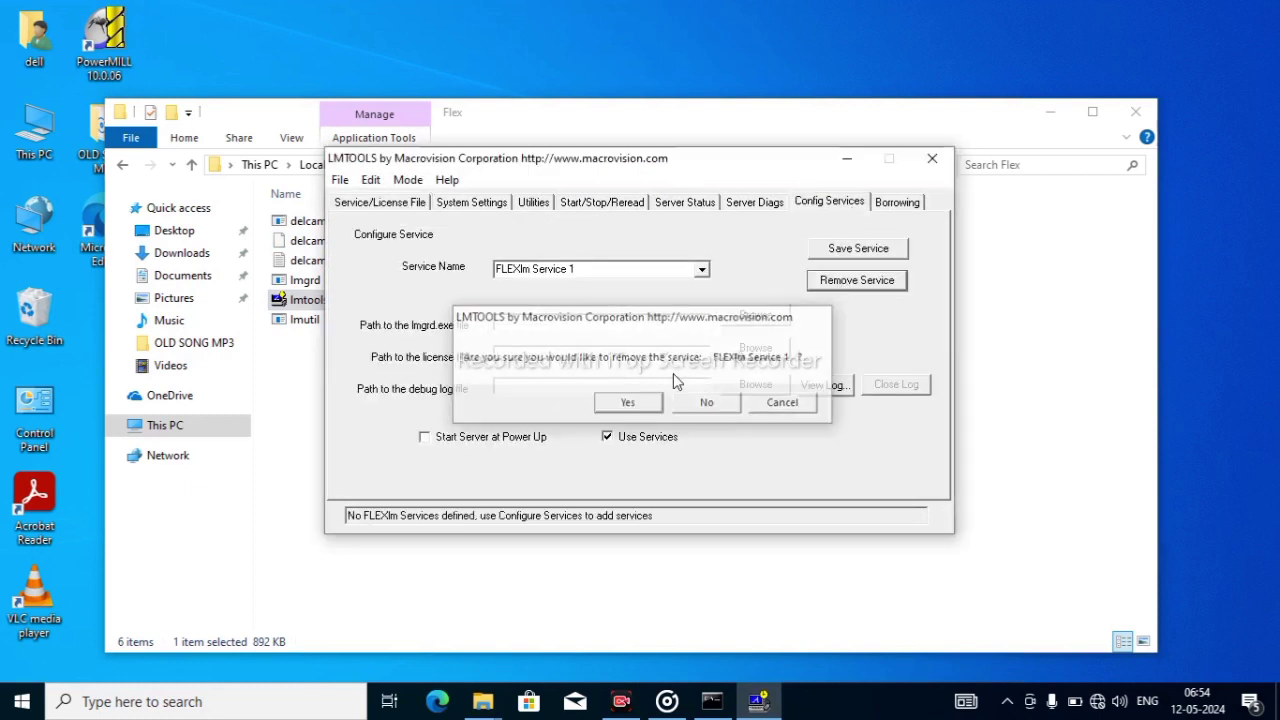
pyautogui.click(622, 400)
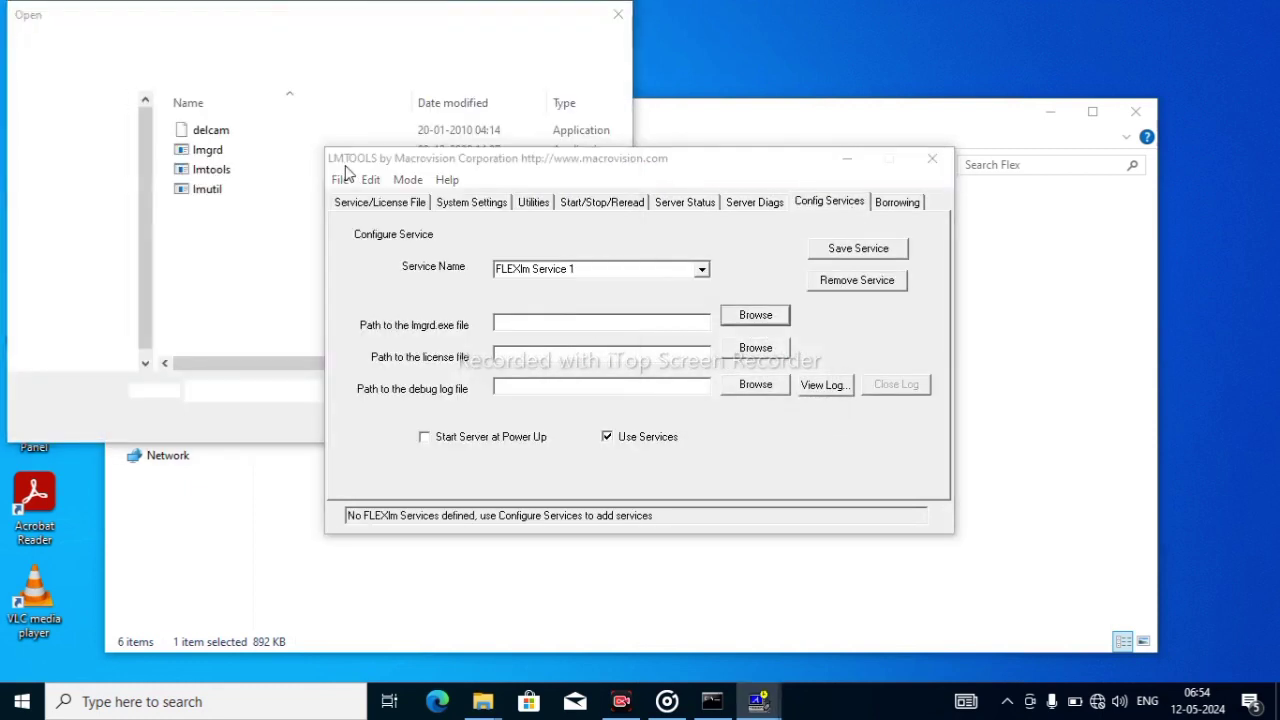
# Step: Set the service's file paths to lmgrd.exe, delcam.lic as license file and delcam.log as debug log, all from the Flex folder
pyautogui.click(228, 155)
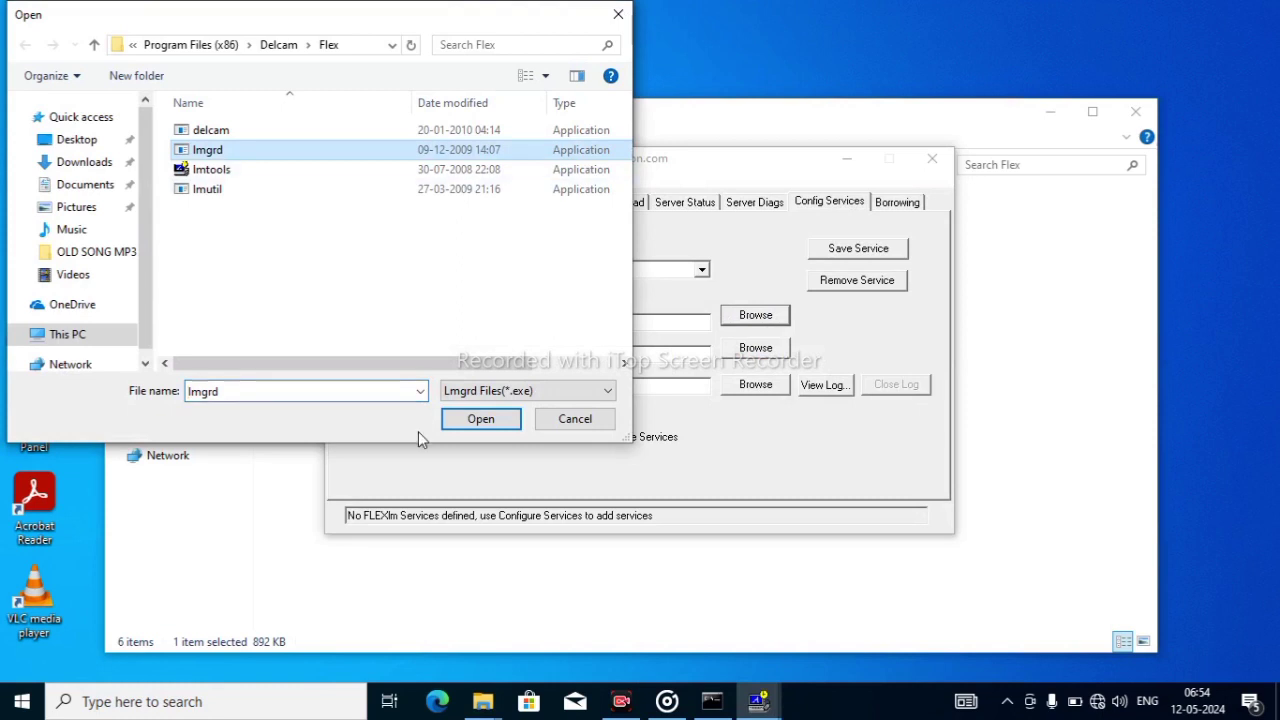
pyautogui.click(478, 420)
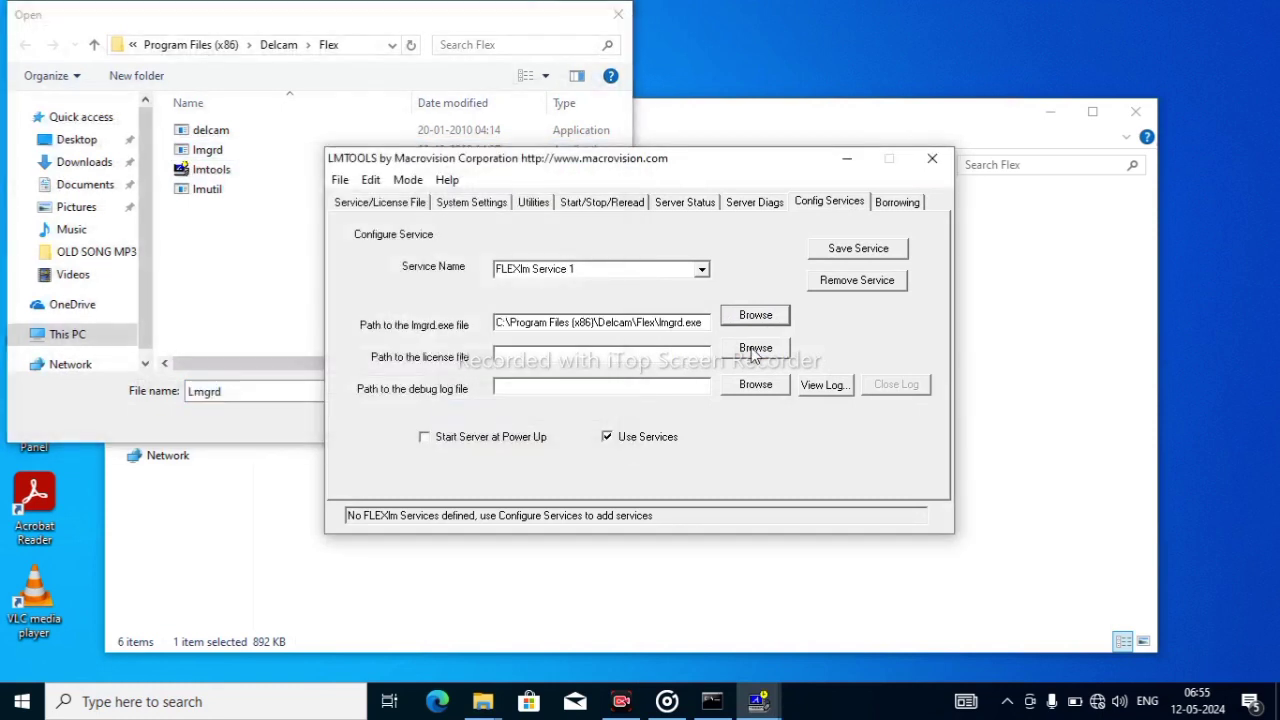
pyautogui.click(240, 130)
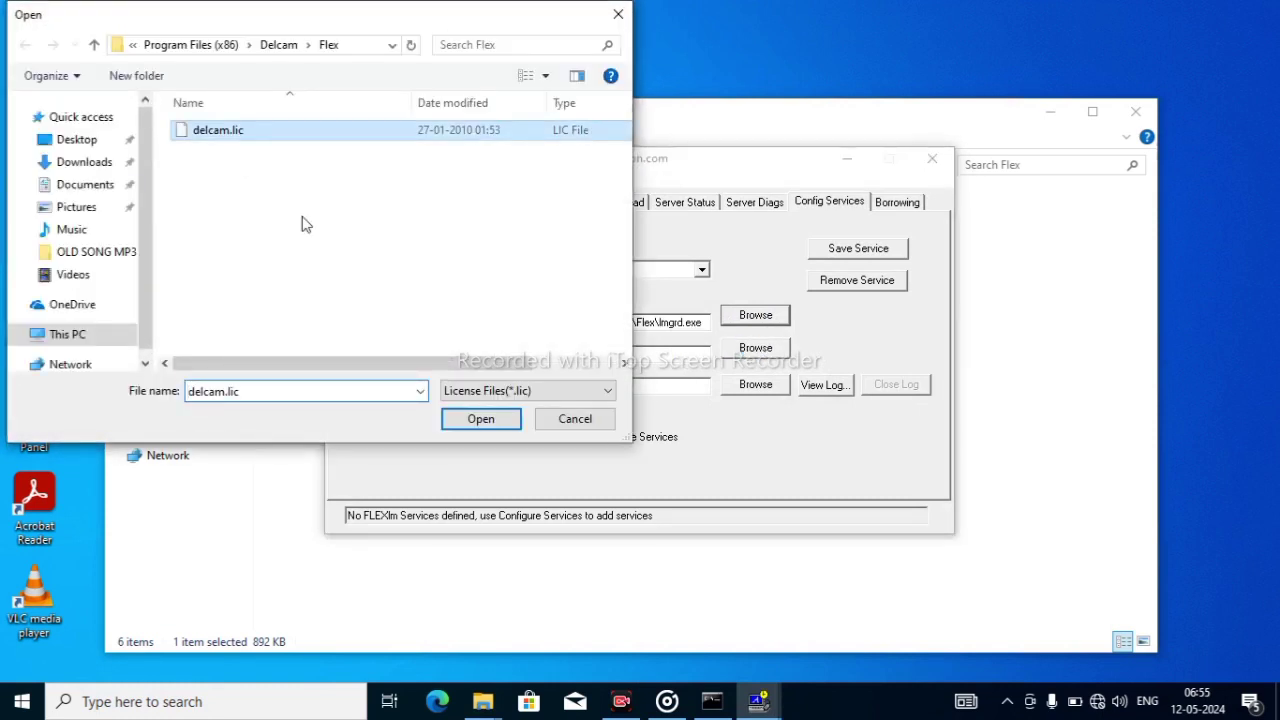
pyautogui.click(484, 421)
pyautogui.click(738, 389)
pyautogui.click(214, 130)
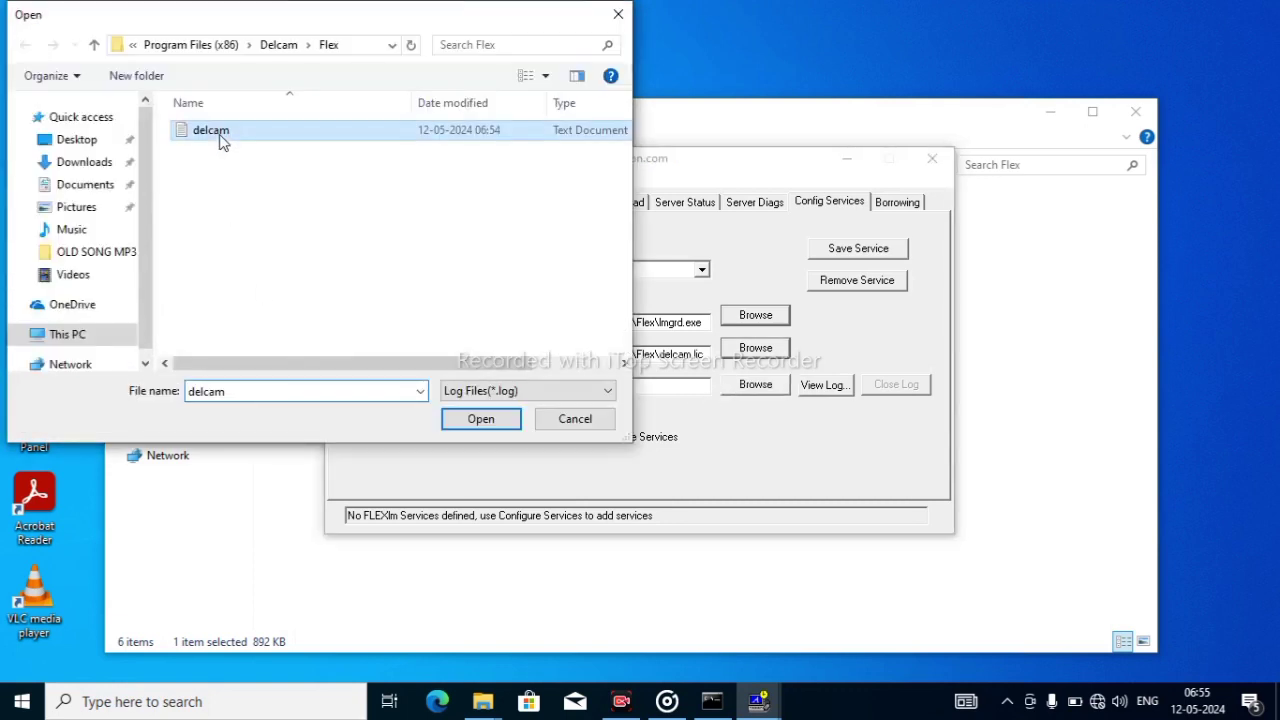
pyautogui.click(484, 421)
# Step: Enable Start Server at Power Up with Use Services on, and save the settings for FLEXlm Service 1
pyautogui.click(607, 437)
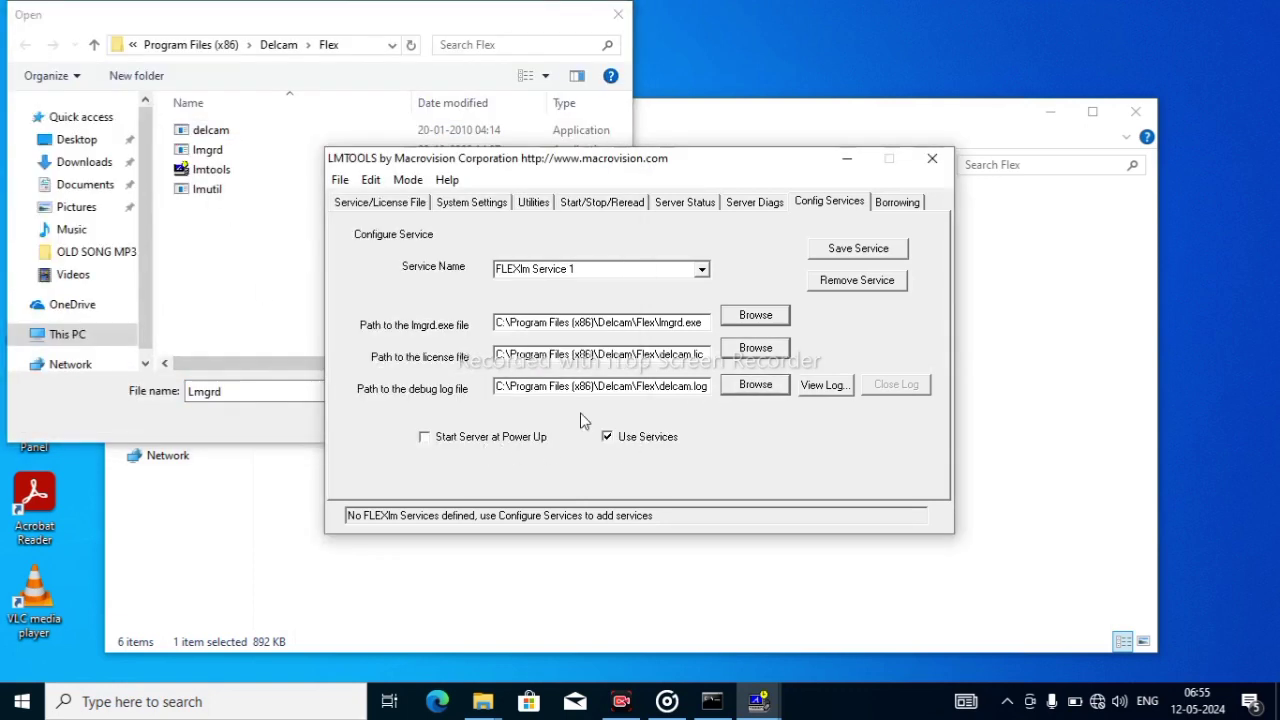
pyautogui.click(874, 251)
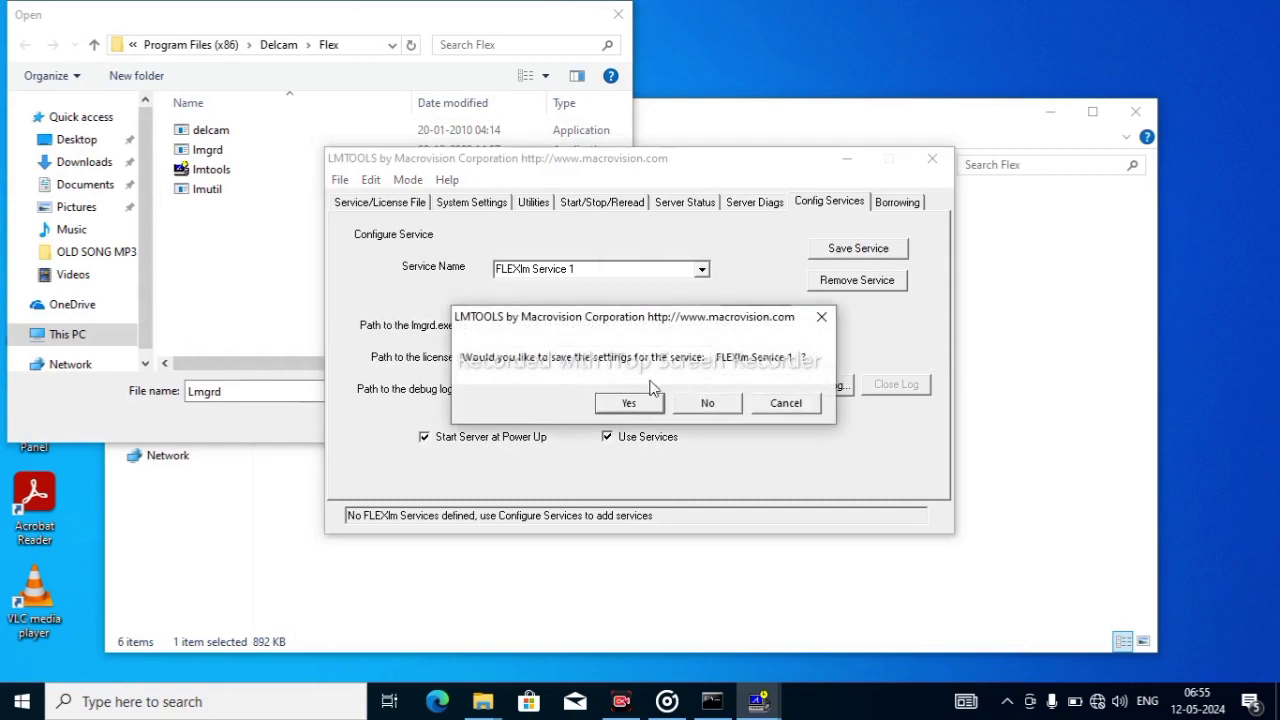
pyautogui.click(623, 403)
# Step: Stop the FLEXlm license server and start it again
pyautogui.click(595, 203)
pyautogui.click(690, 400)
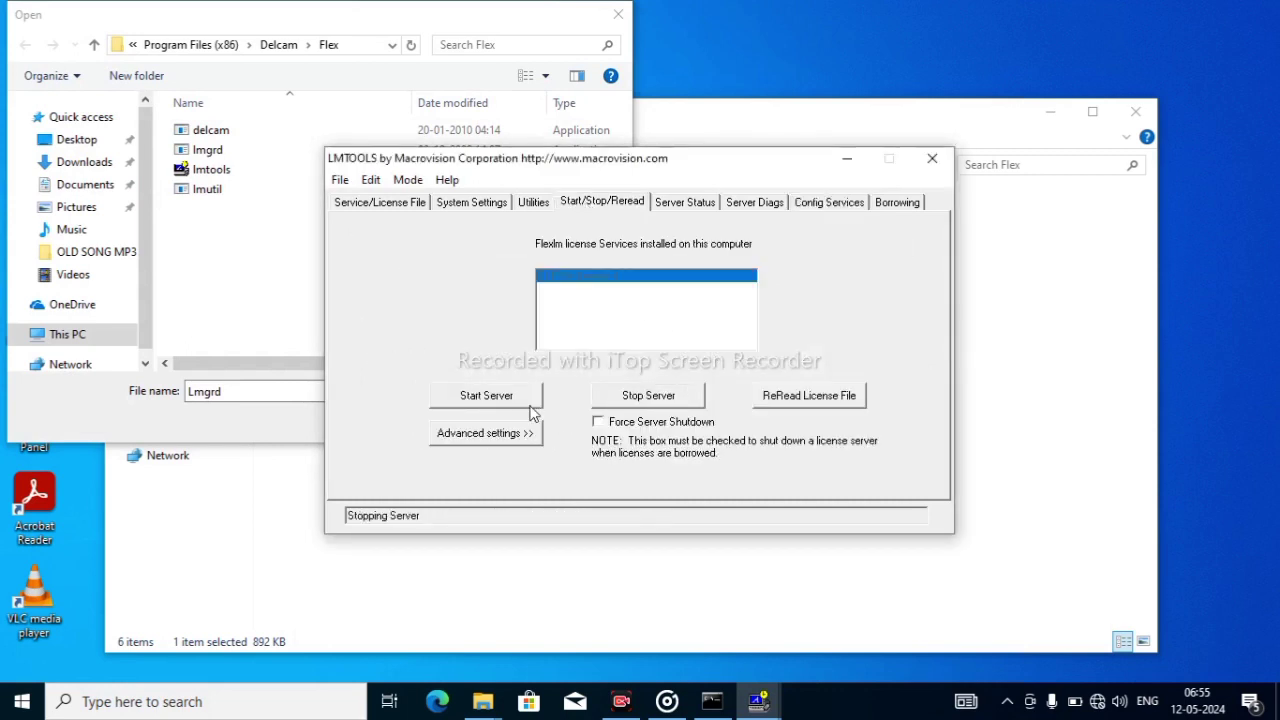
pyautogui.click(515, 398)
pyautogui.click(519, 396)
pyautogui.click(522, 403)
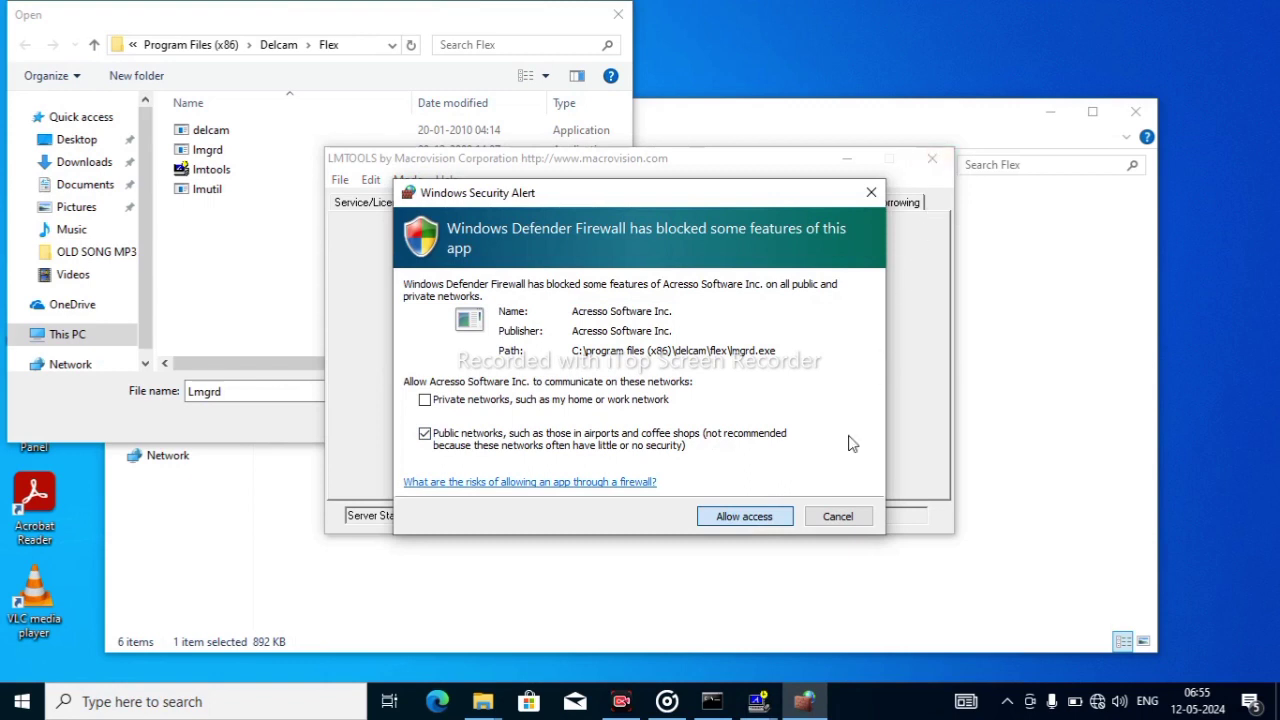
# Step: Close LMTOOLS and the Flex folder, and allow lmgrd.exe through Windows Defender Firewall on public networks
pyautogui.click(932, 158)
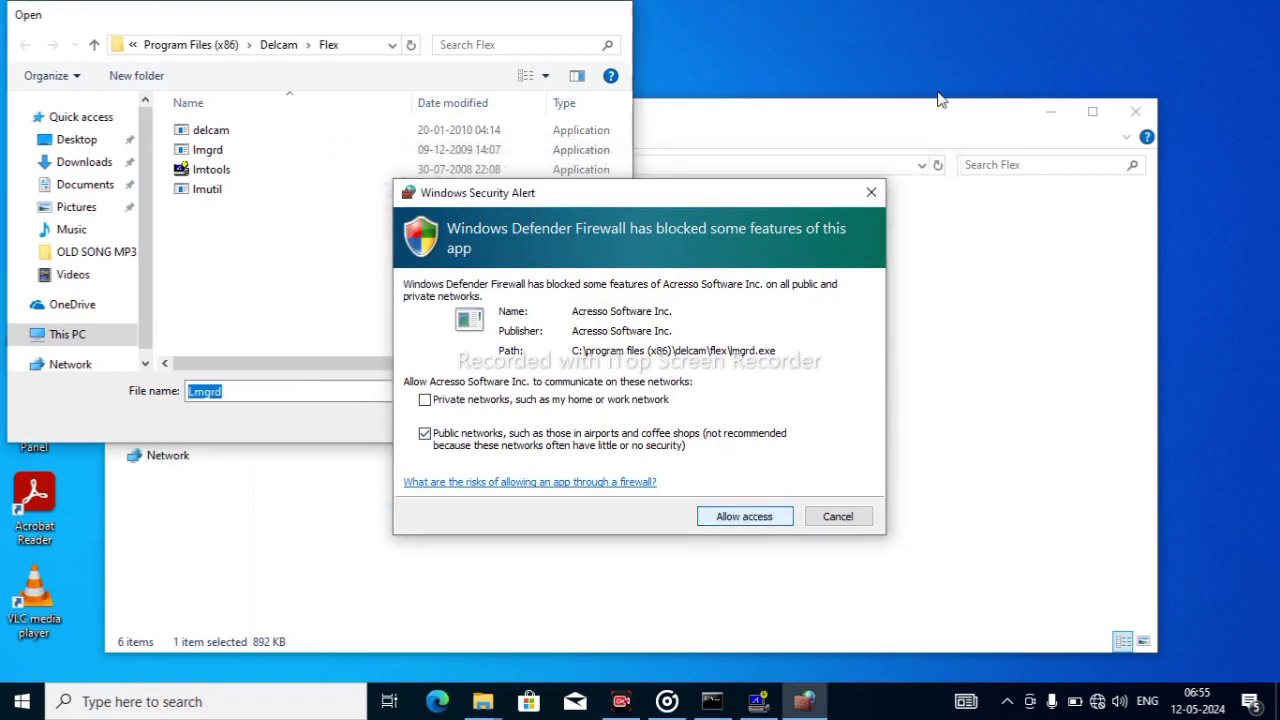
pyautogui.click(1135, 115)
pyautogui.click(748, 516)
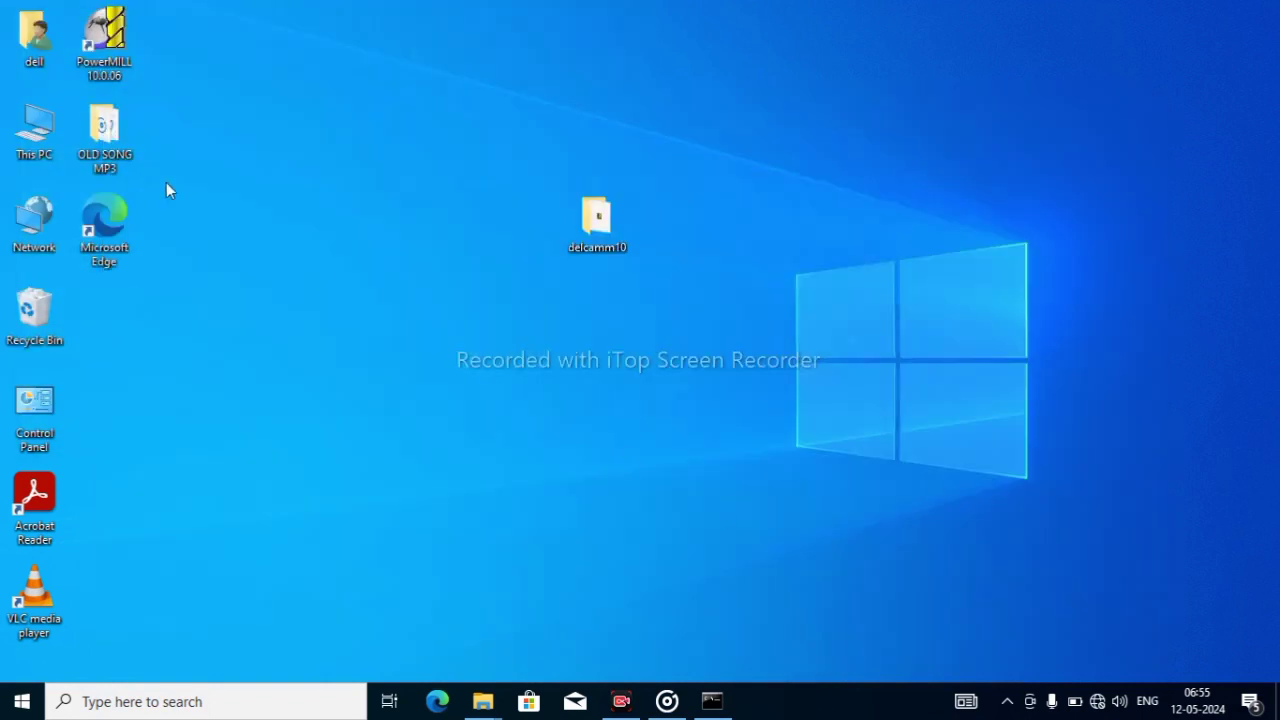
# Step: Launch PowerMILL 10.0.06 from the desktop
pyautogui.click(110, 50)
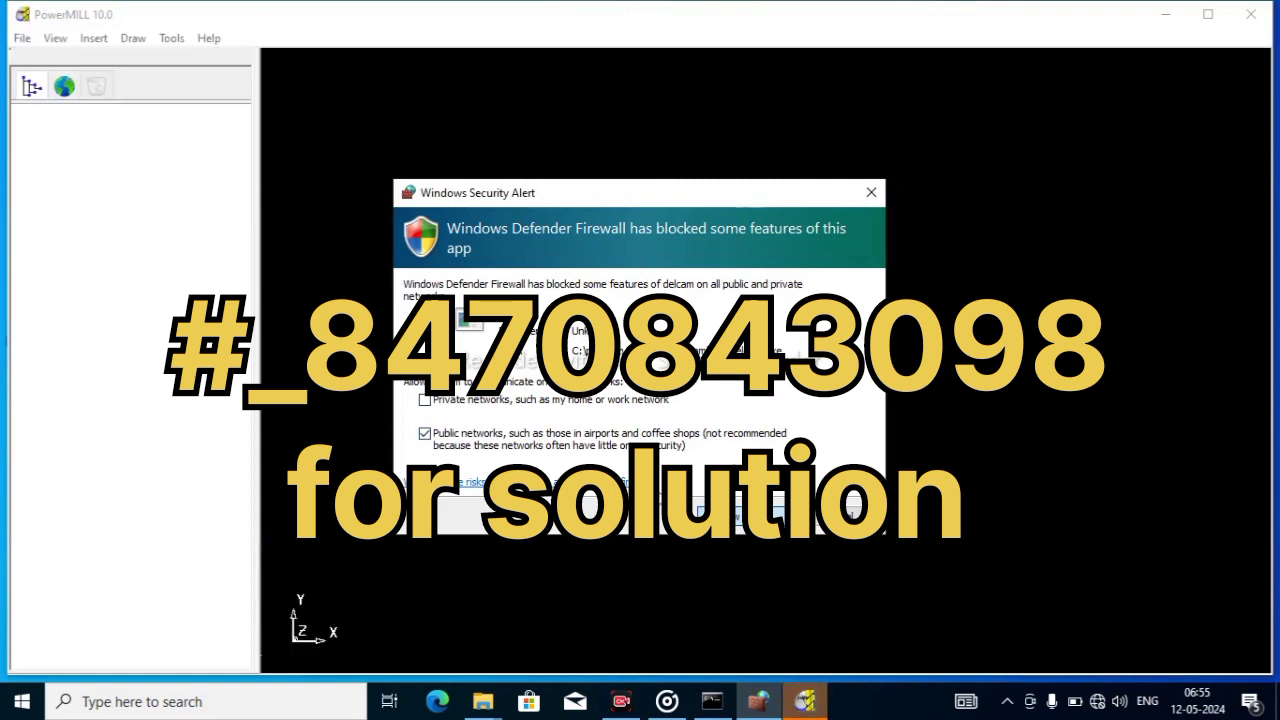
# Step: Allow delcam through Windows Defender Firewall on public networks so PowerMILL can finish loading
pyautogui.press('Return')
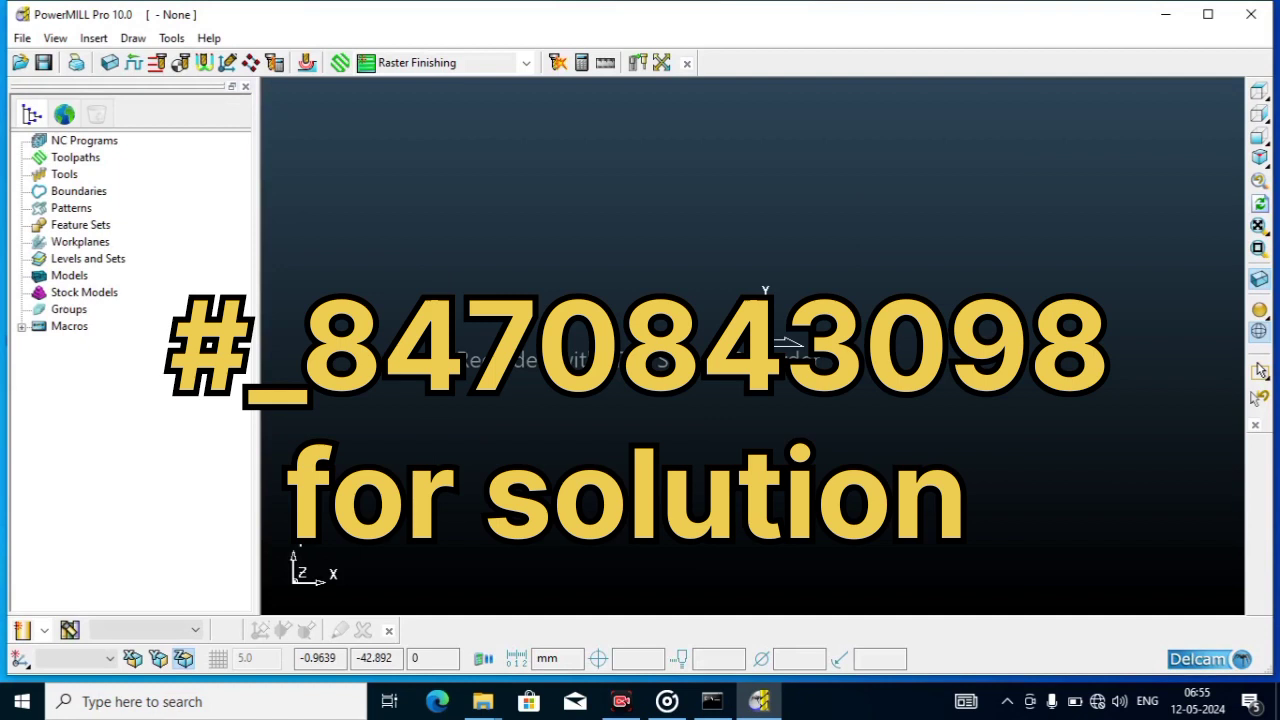
# Step: Browse the explorer tree entries Tools, Toolpaths, NC Programs, Workplanes and Feature Sets to check that PowerMILL responds
pyautogui.click(50, 176)
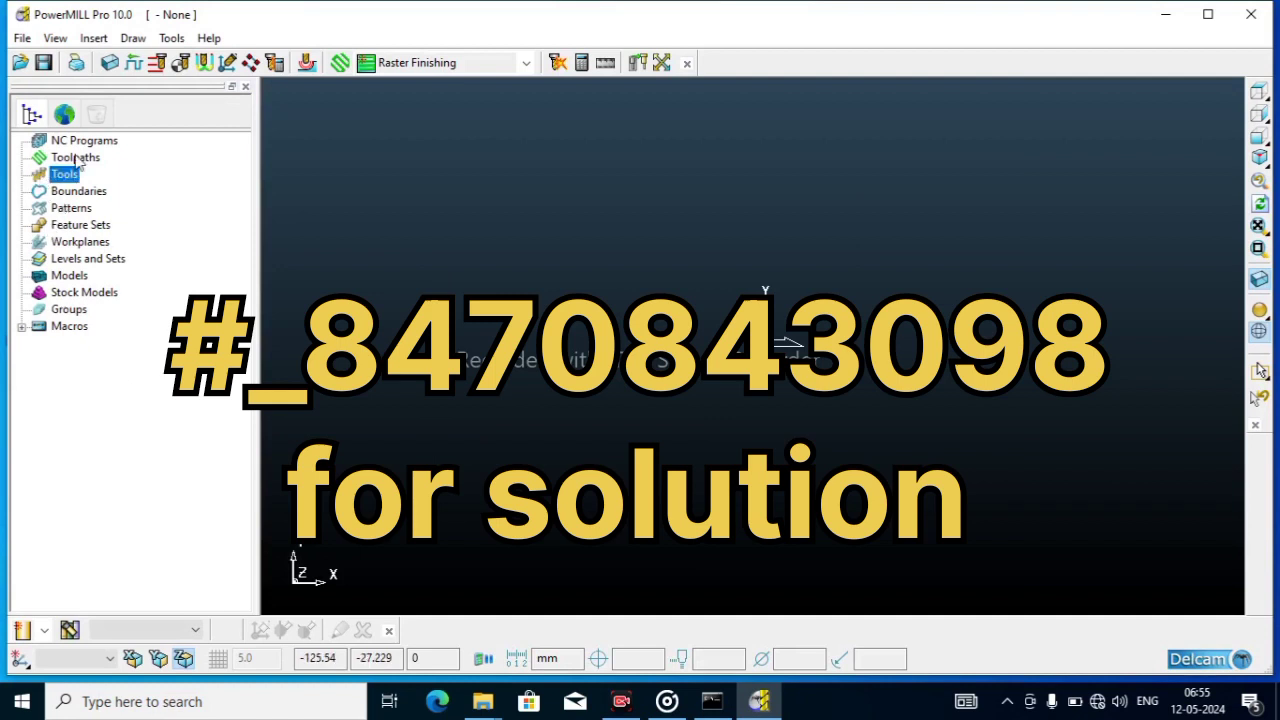
pyautogui.click(77, 159)
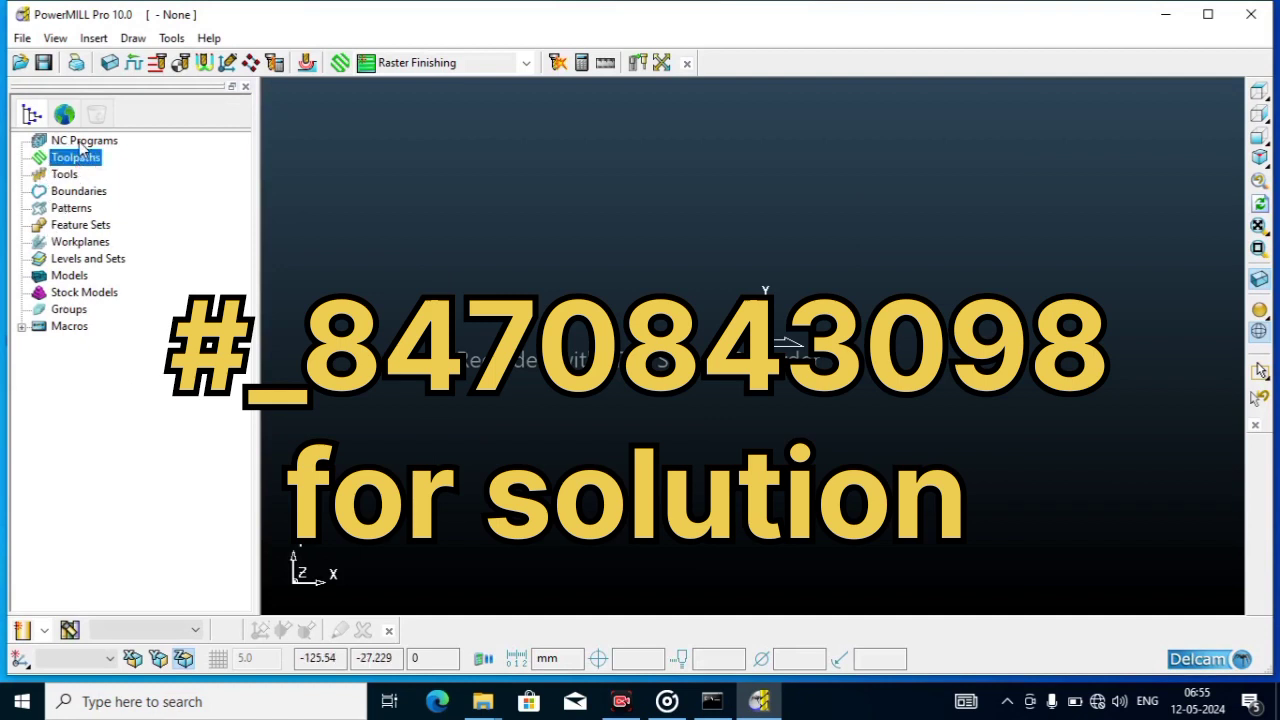
pyautogui.click(81, 141)
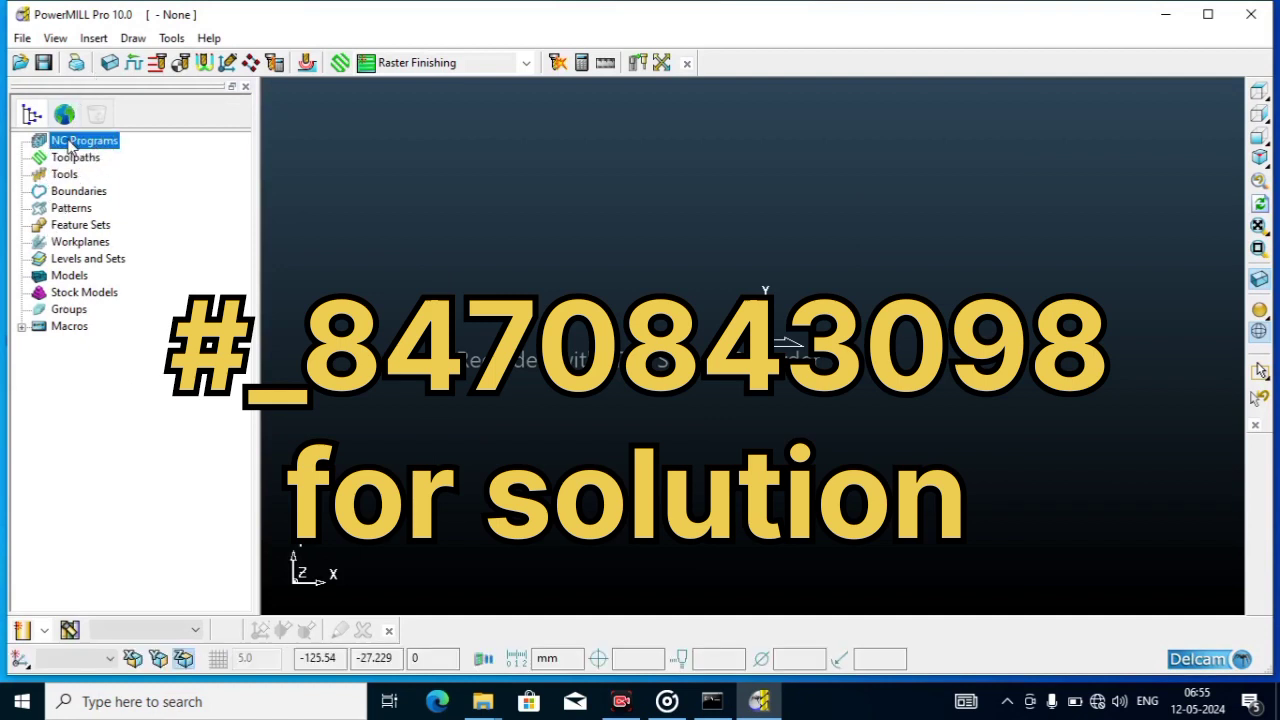
pyautogui.click(79, 244)
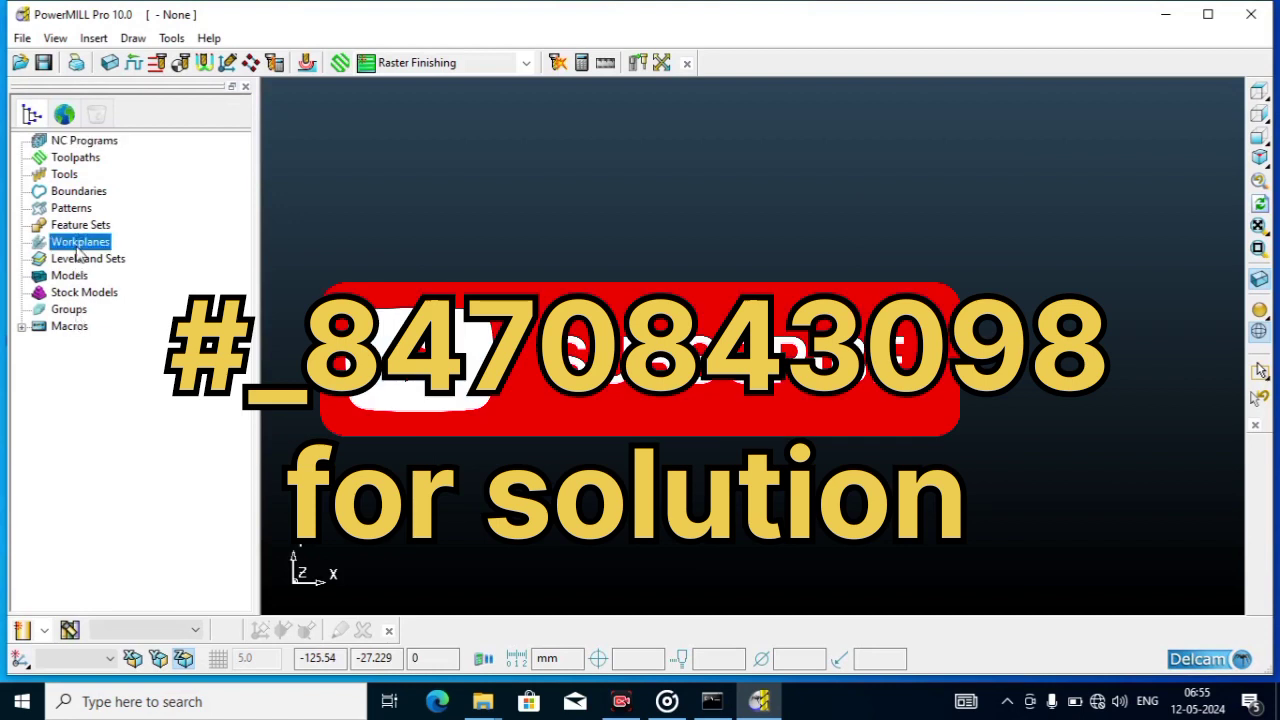
pyautogui.click(56, 226)
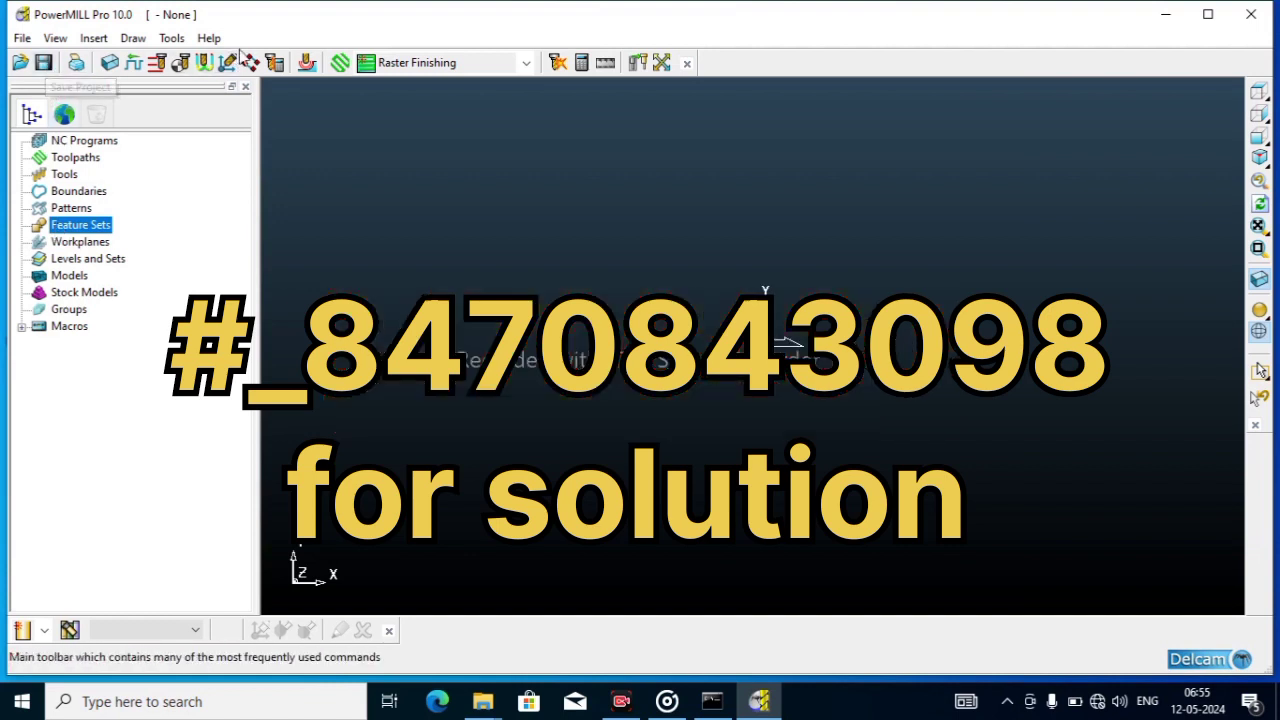
# Step: Open the Thickness Preferences and accept them as they are, and view the workspace along the Y axis
pyautogui.click(307, 64)
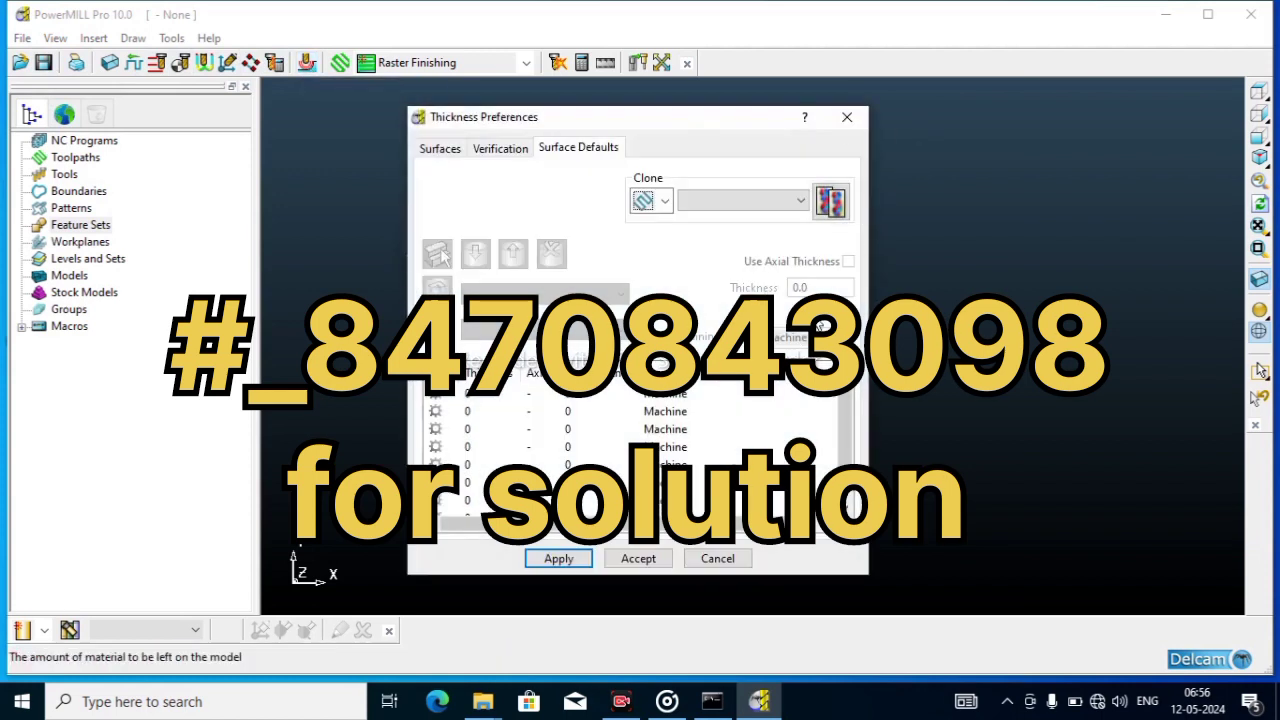
pyautogui.click(640, 559)
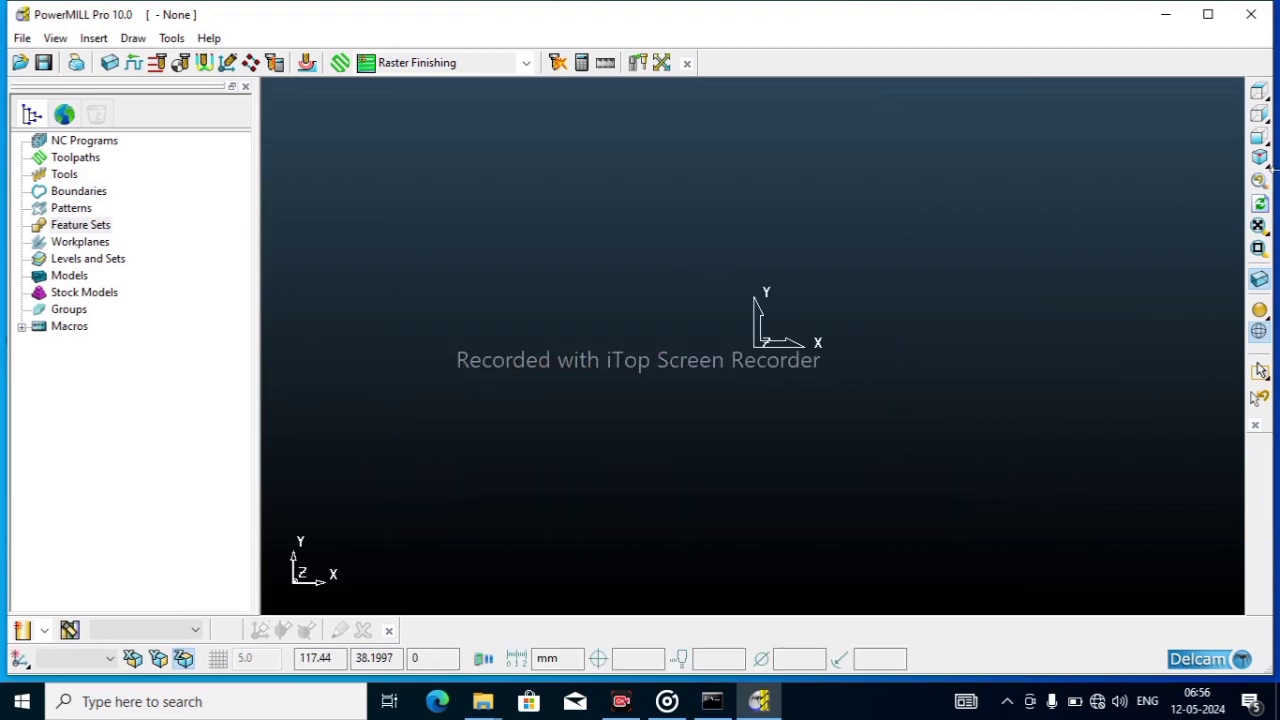
pyautogui.click(1259, 137)
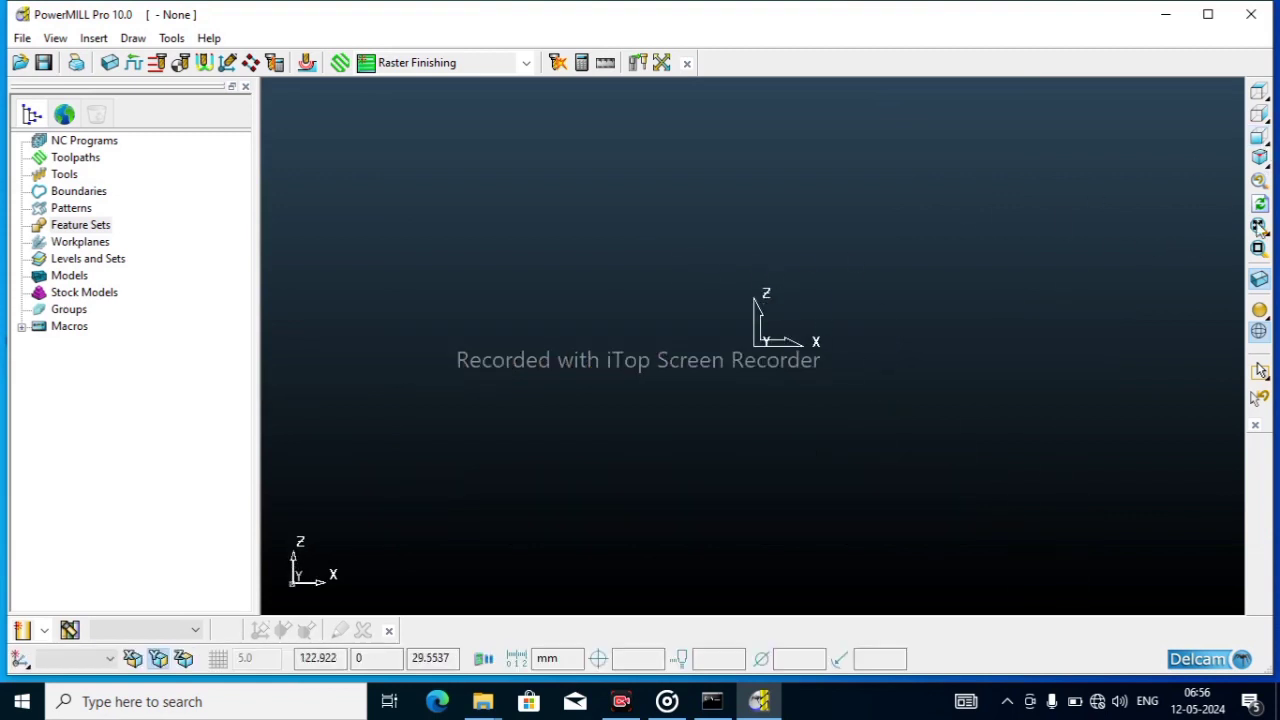